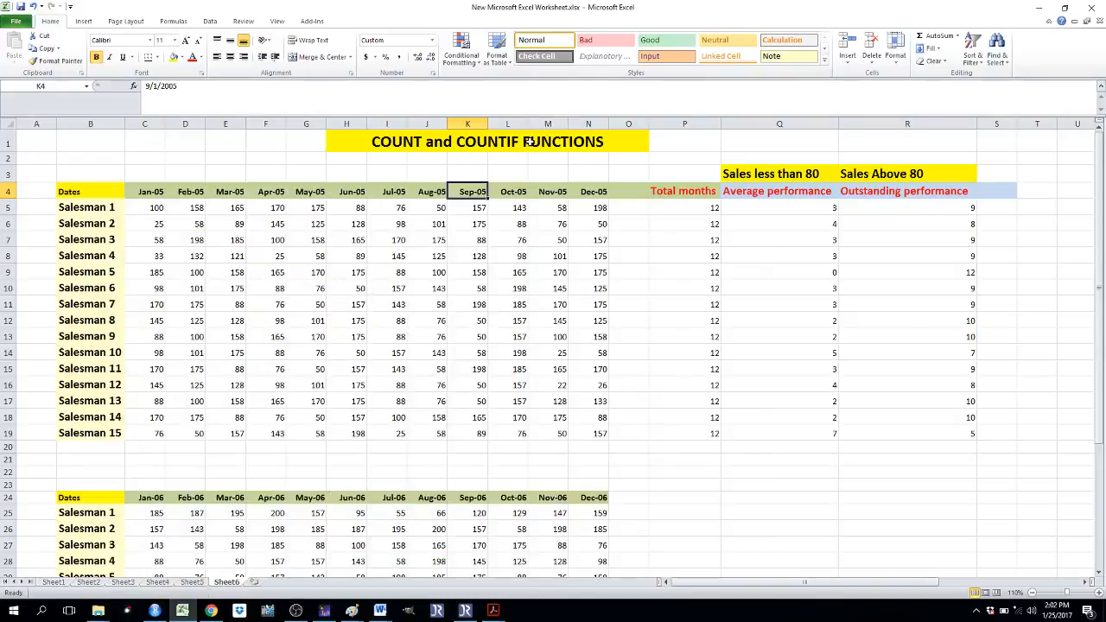
# Step: Look over the worksheet title and the 2005 sales table down to the start of the 2006 table
pyautogui.click(531, 142)
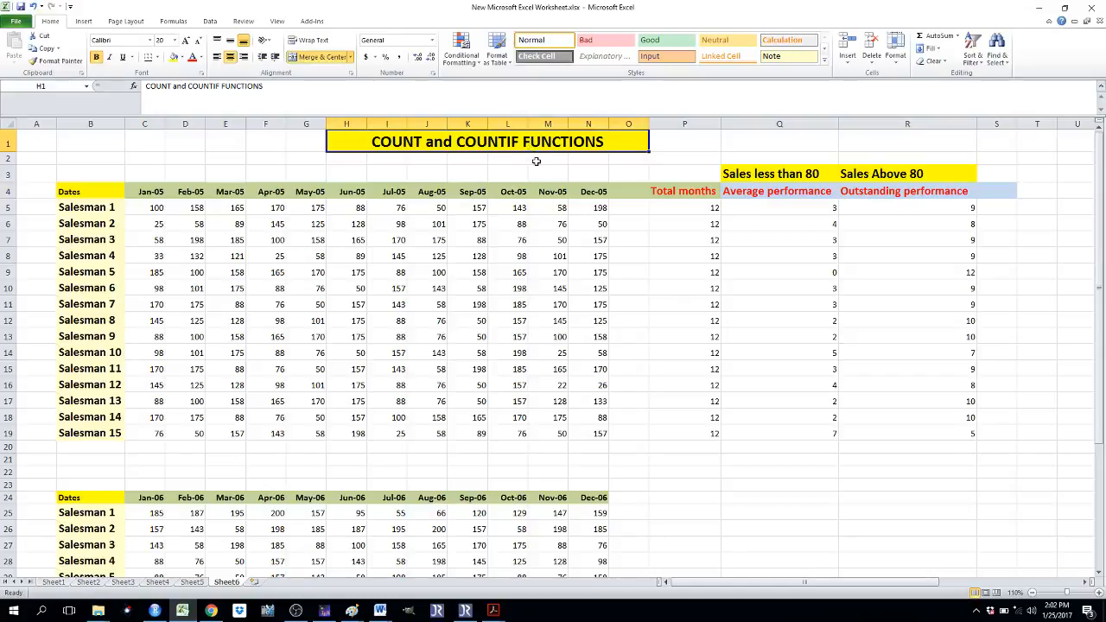
pyautogui.press('Down')
pyautogui.press('Down')
pyautogui.press('Down')
pyautogui.press('Down')
pyautogui.press('Down')
pyautogui.press('Down')
pyautogui.press('Down')
pyautogui.press('Down')
pyautogui.press('Down')
pyautogui.press('Down')
pyautogui.press('Down')
pyautogui.press('Down')
pyautogui.press('Down')
pyautogui.press('Down')
pyautogui.press('Down')
pyautogui.press('Down')
pyautogui.press('Down')
pyautogui.press('Down')
pyautogui.press('Down')
pyautogui.press('Down')
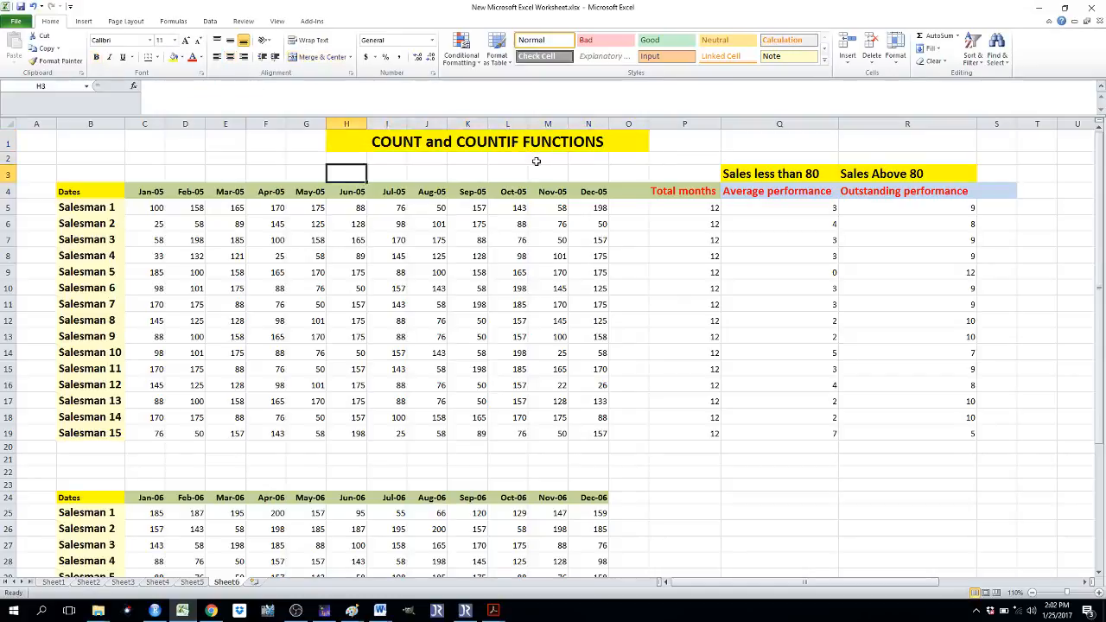
pyautogui.press('Down')
pyautogui.press('Down')
pyautogui.press('Down')
pyautogui.press('Down')
pyautogui.press('Down')
pyautogui.press('Down')
pyautogui.press('Down')
pyautogui.press('Down')
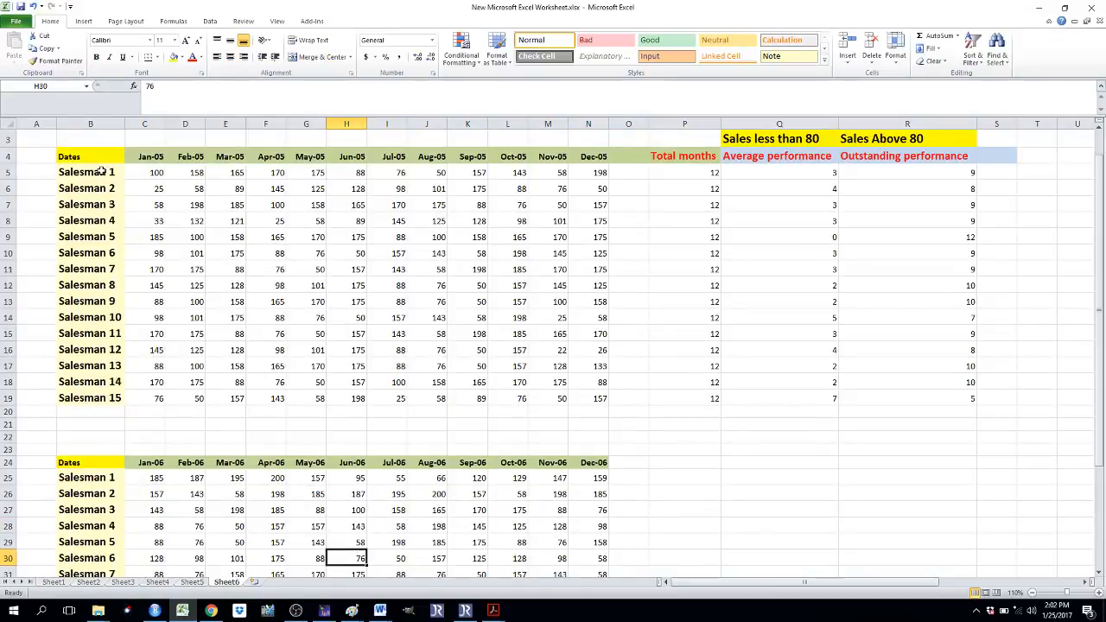
# Step: Examine the 2005 table's salesman list, its month headers and Salesman 1's sales for January to March
pyautogui.moveTo(101, 171); pyautogui.dragTo(99, 400)
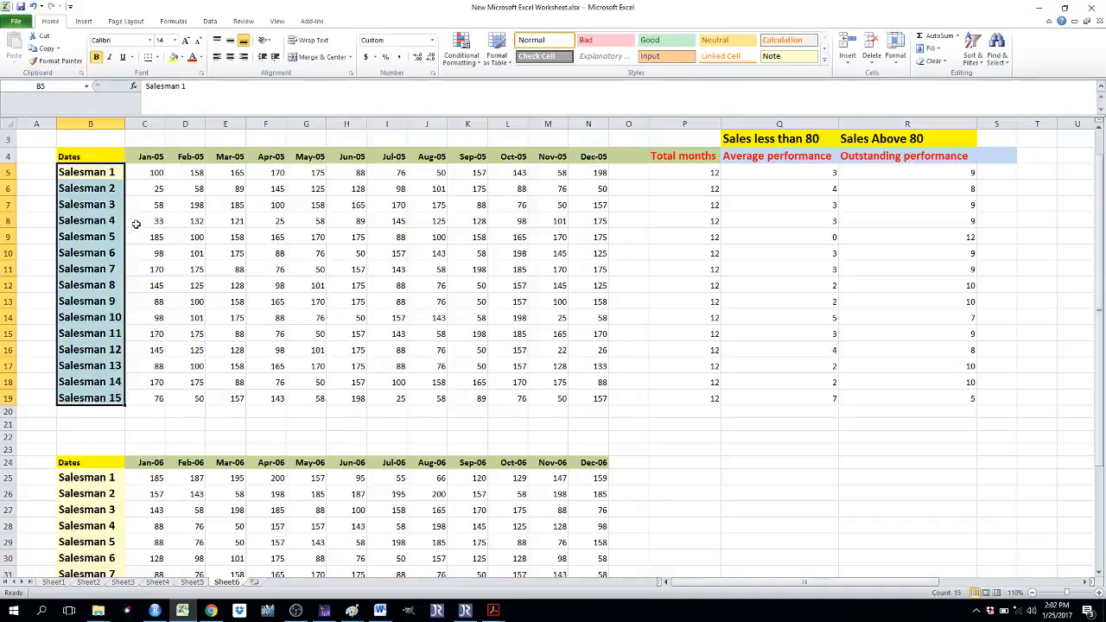
pyautogui.moveTo(147, 157); pyautogui.dragTo(602, 154)
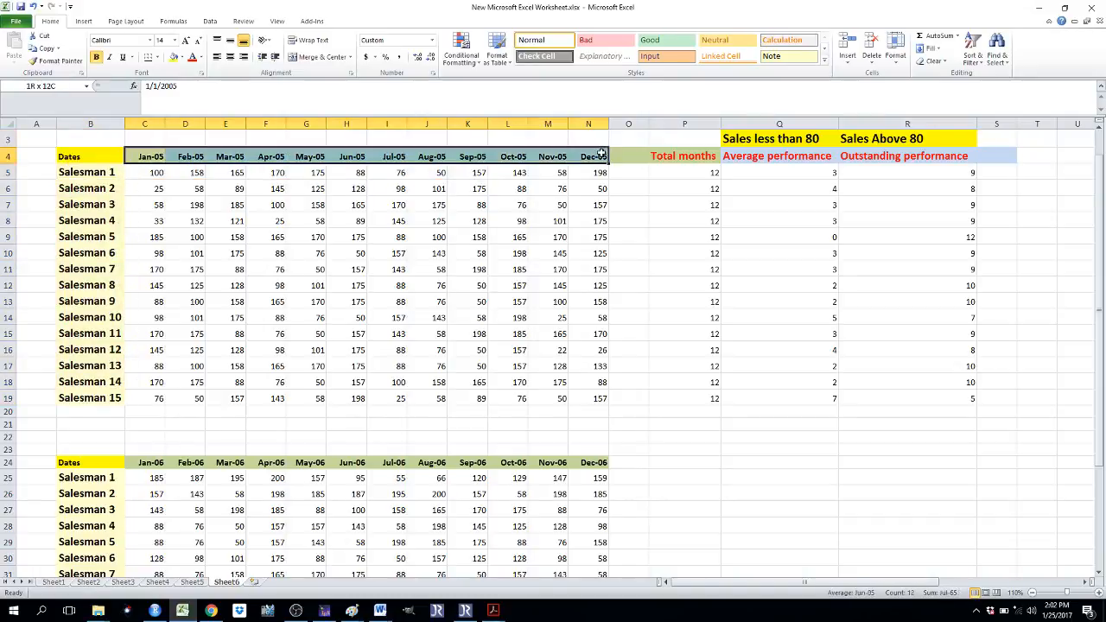
pyautogui.click(90, 174)
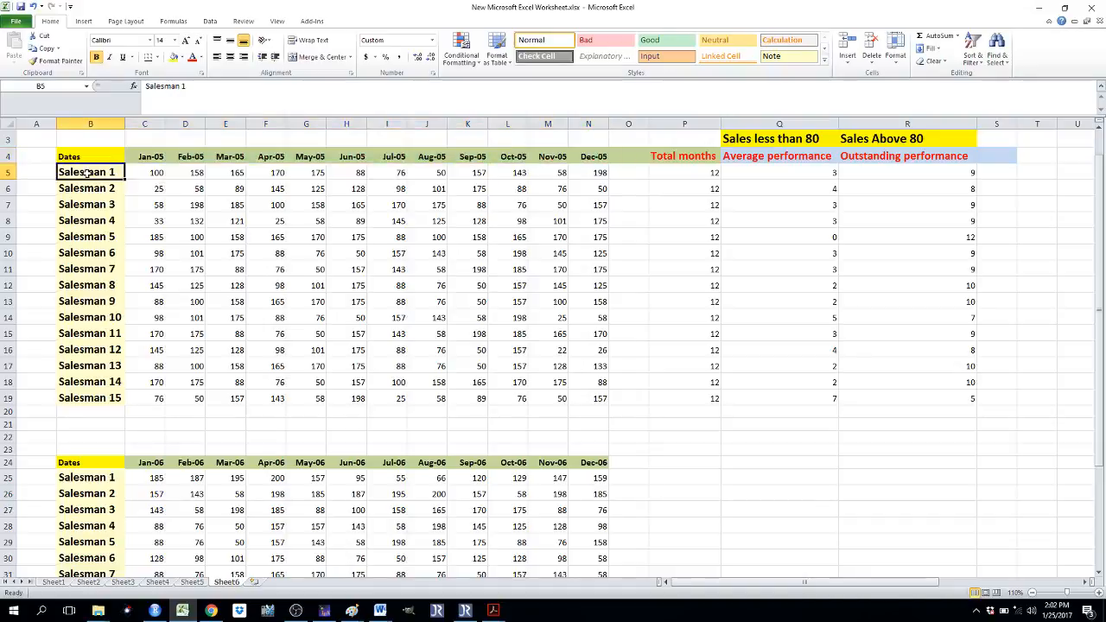
pyautogui.click(149, 174)
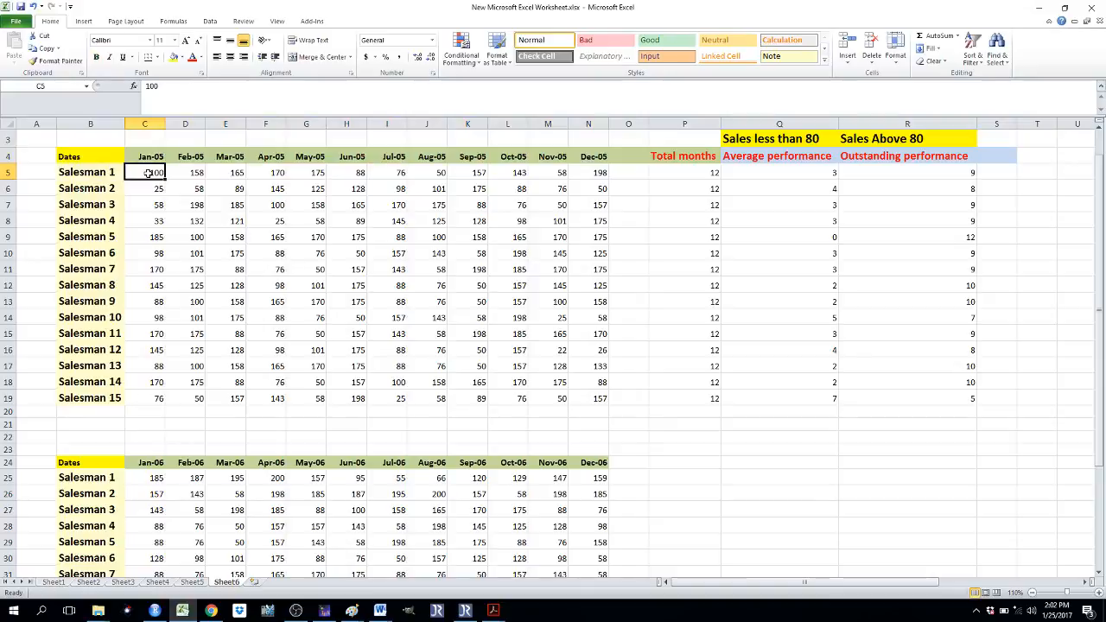
pyautogui.click(88, 173)
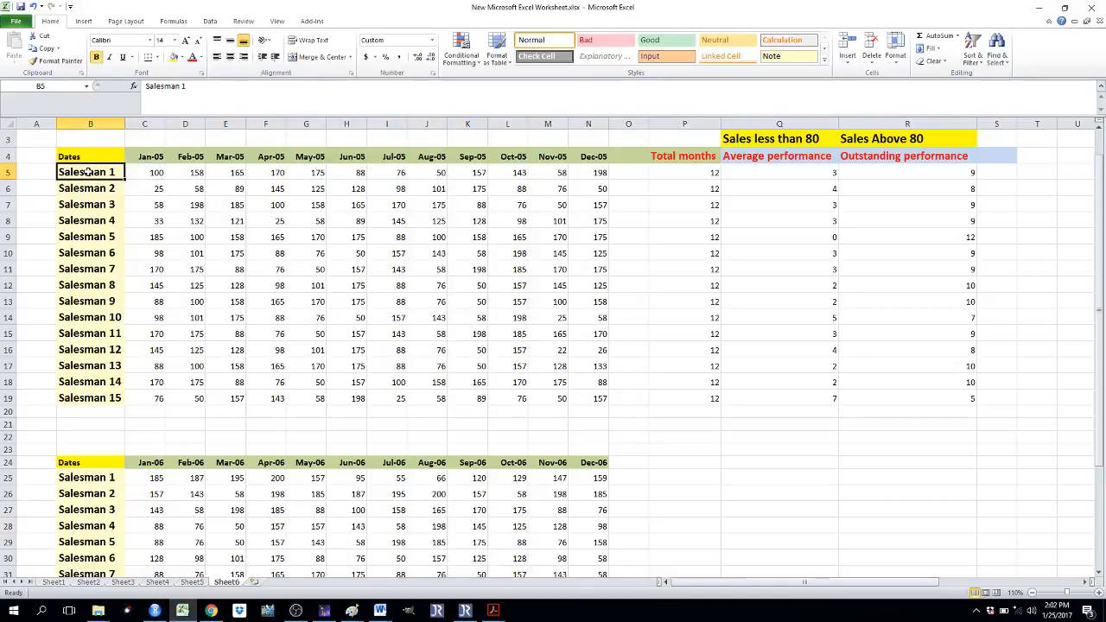
pyautogui.click(153, 156)
pyautogui.click(154, 173)
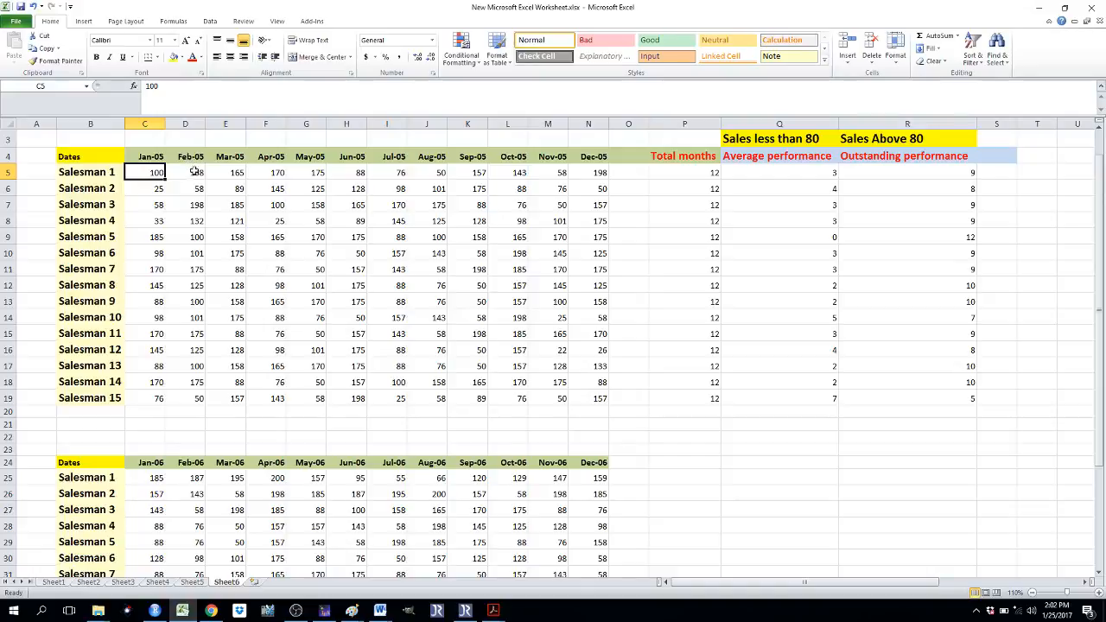
pyautogui.click(195, 173)
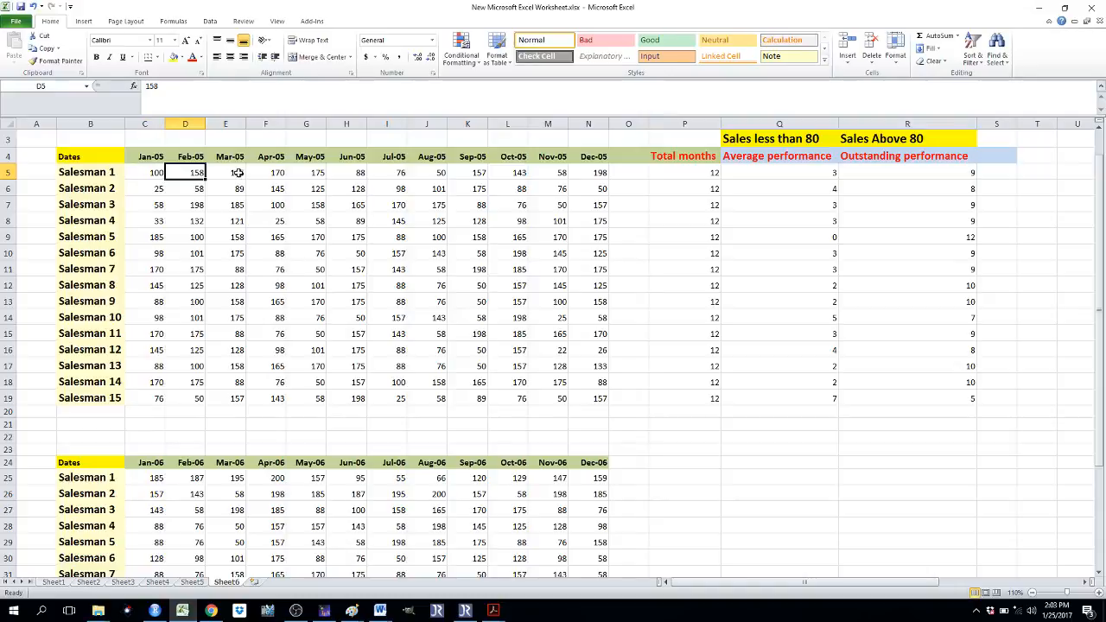
pyautogui.click(238, 173)
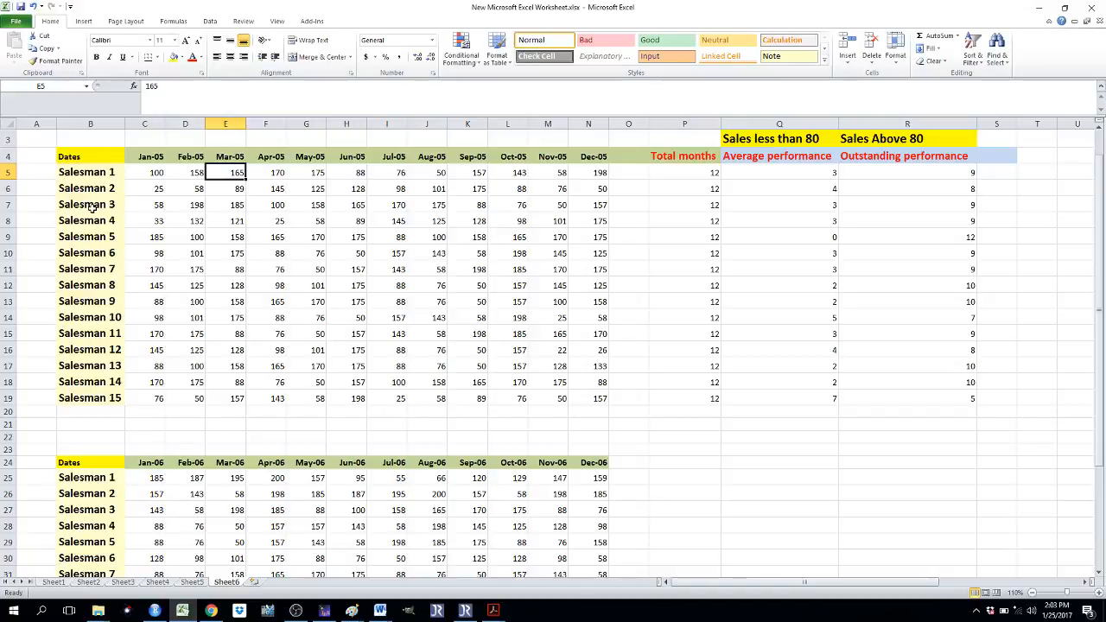
# Step: Examine the Total months, Average performance and Outstanding performance columns with their less-than-80 and above-80 criteria headings
pyautogui.press('Right')
pyautogui.press('Right')
pyautogui.press('Right')
pyautogui.press('Right')
pyautogui.press('Right')
pyautogui.press('Right')
pyautogui.press('Right')
pyautogui.press('Right')
pyautogui.press('Right')
pyautogui.press('Right')
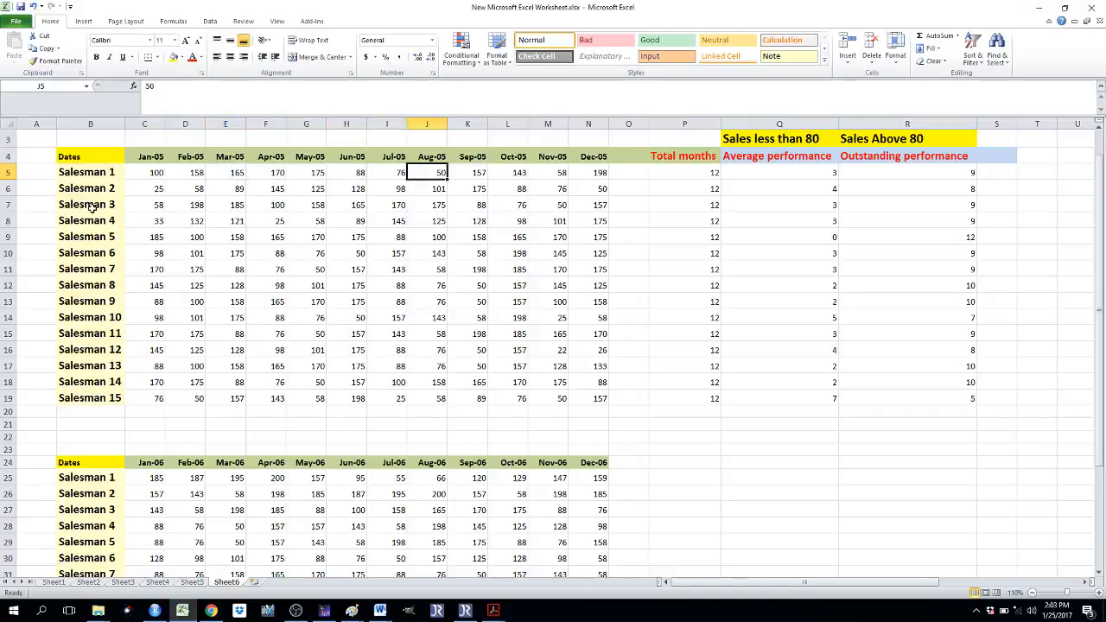
pyautogui.press('Right')
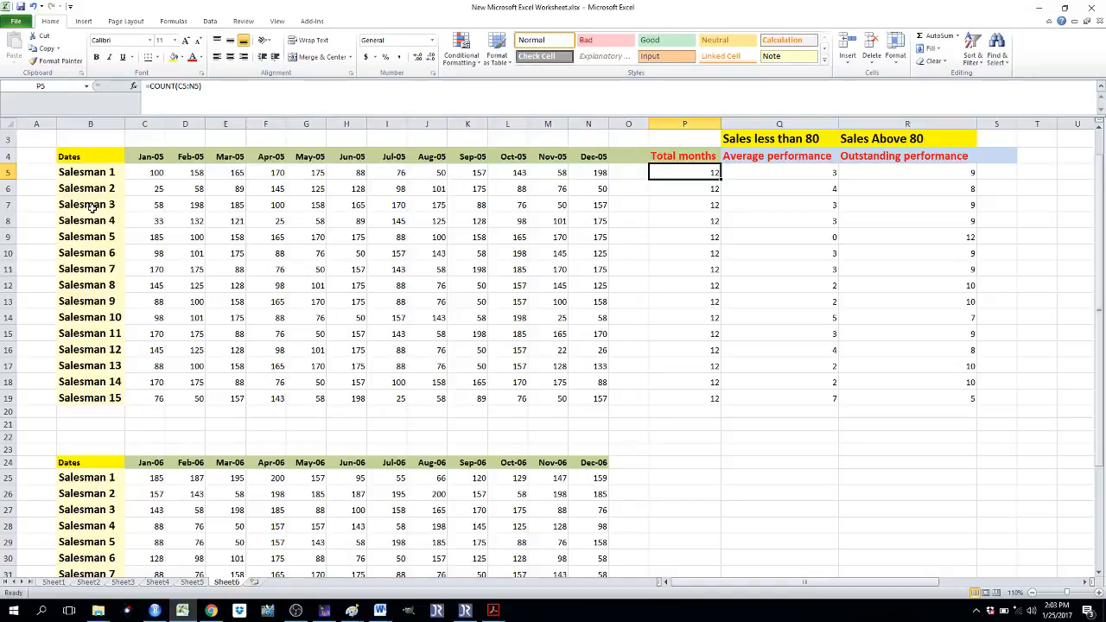
pyautogui.press('Up')
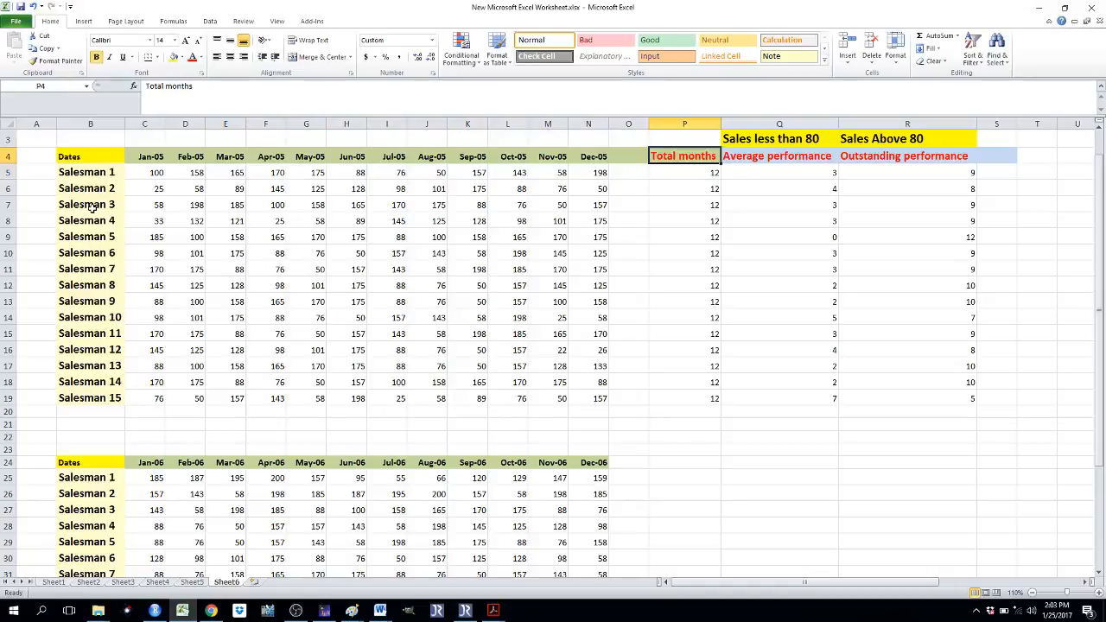
pyautogui.press('Right')
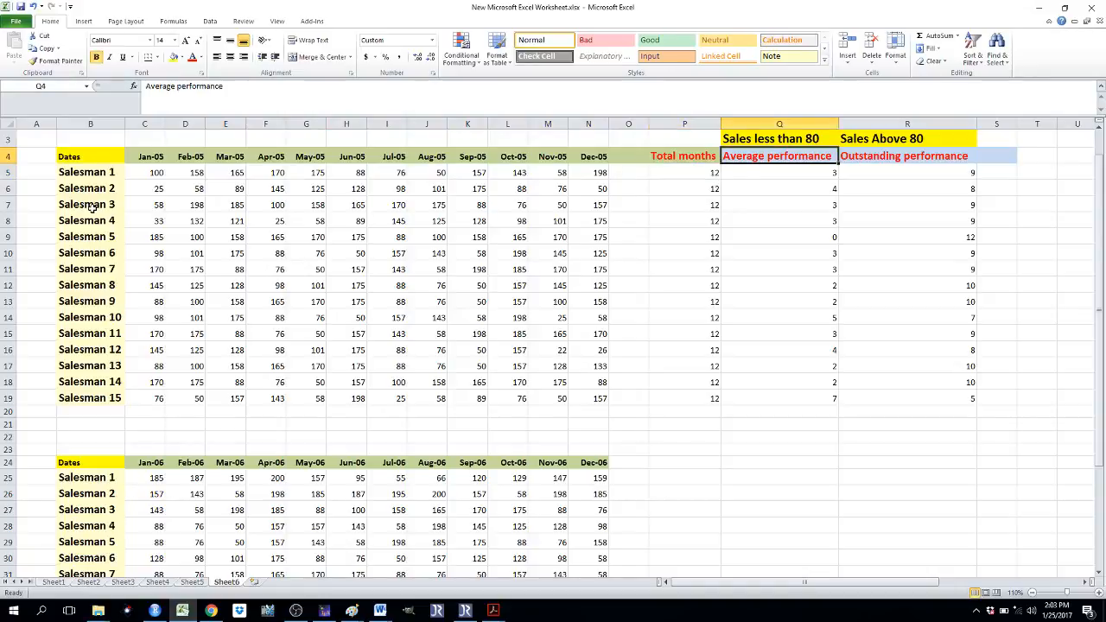
pyautogui.press('Right')
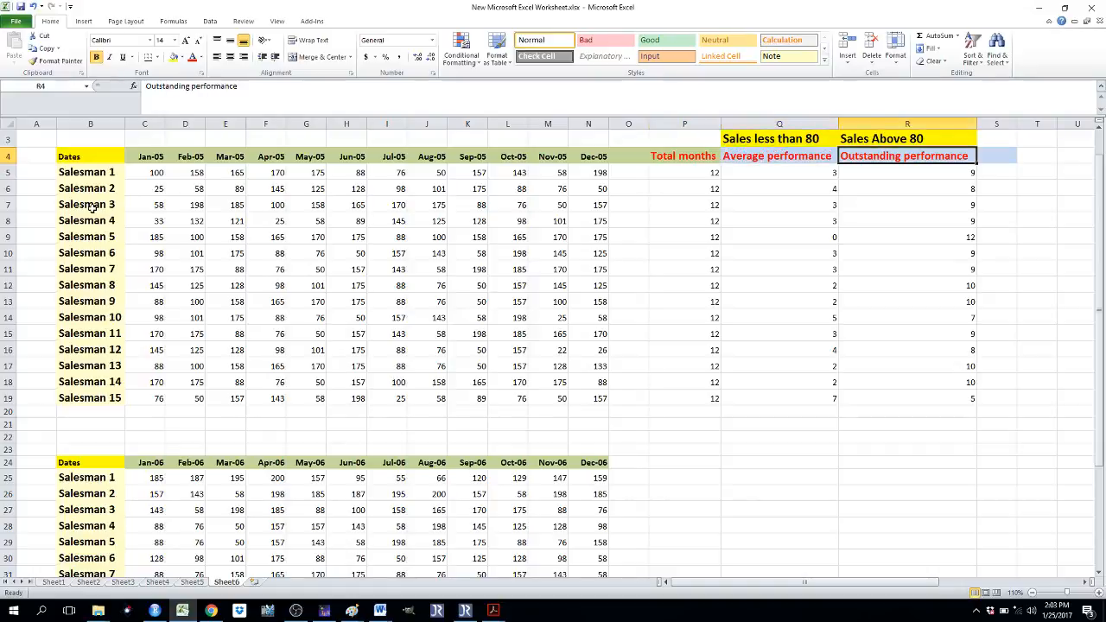
pyautogui.press('Left')
pyautogui.press('Left')
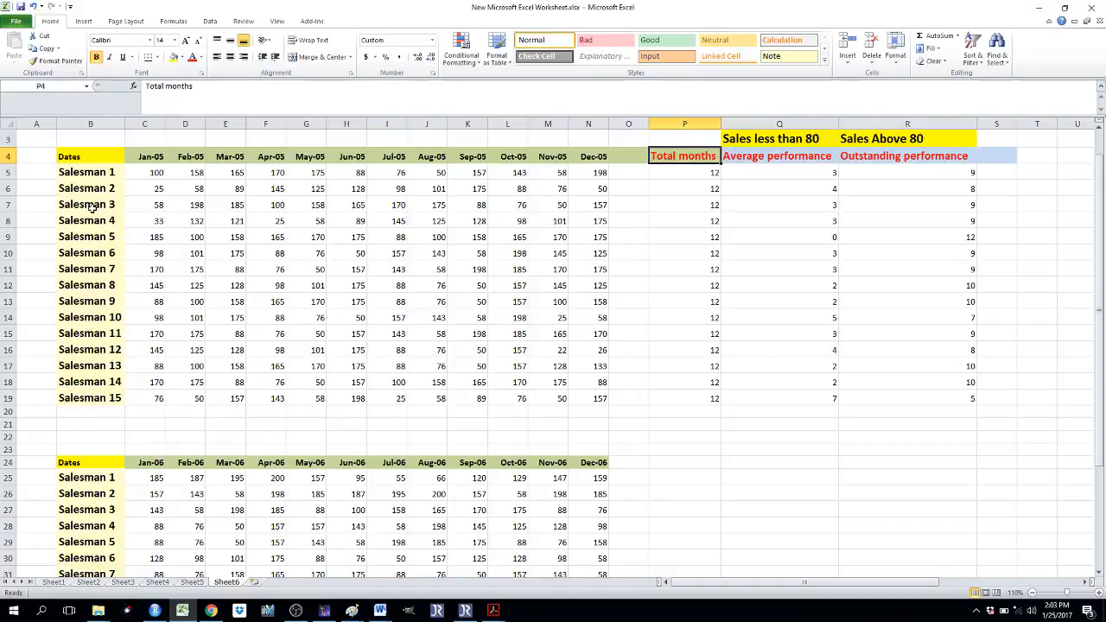
pyautogui.press('Right')
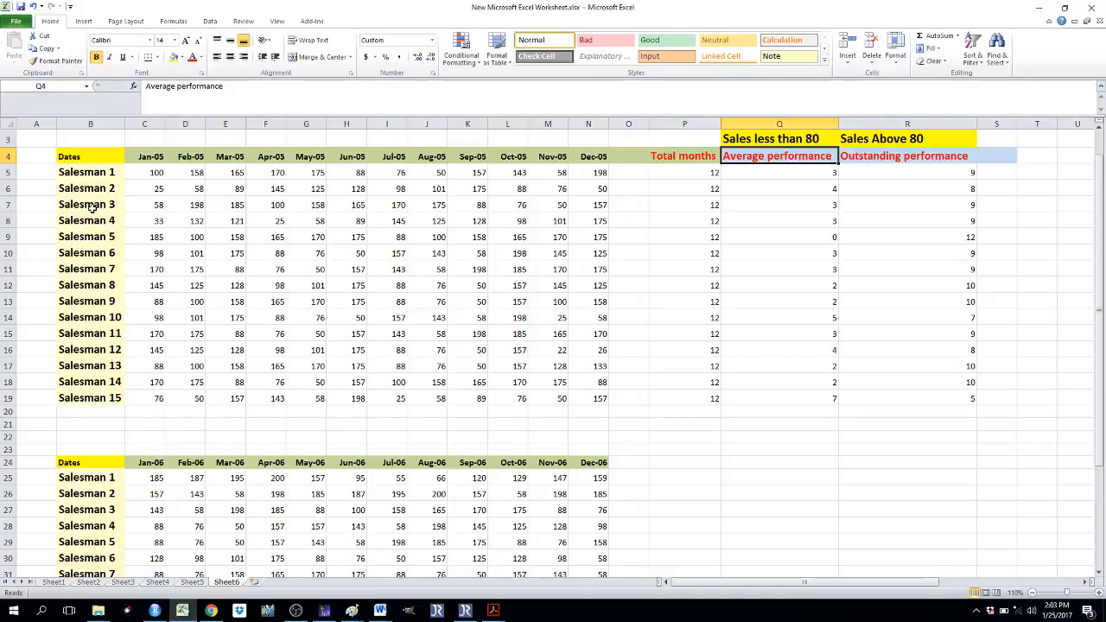
pyautogui.press('Up')
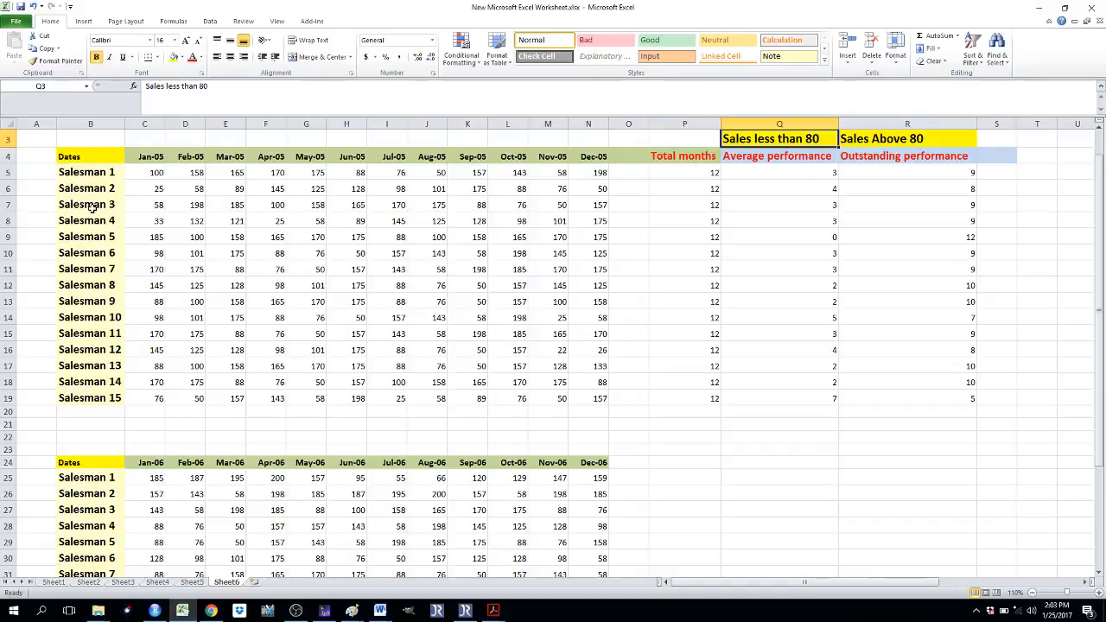
pyautogui.press('Right')
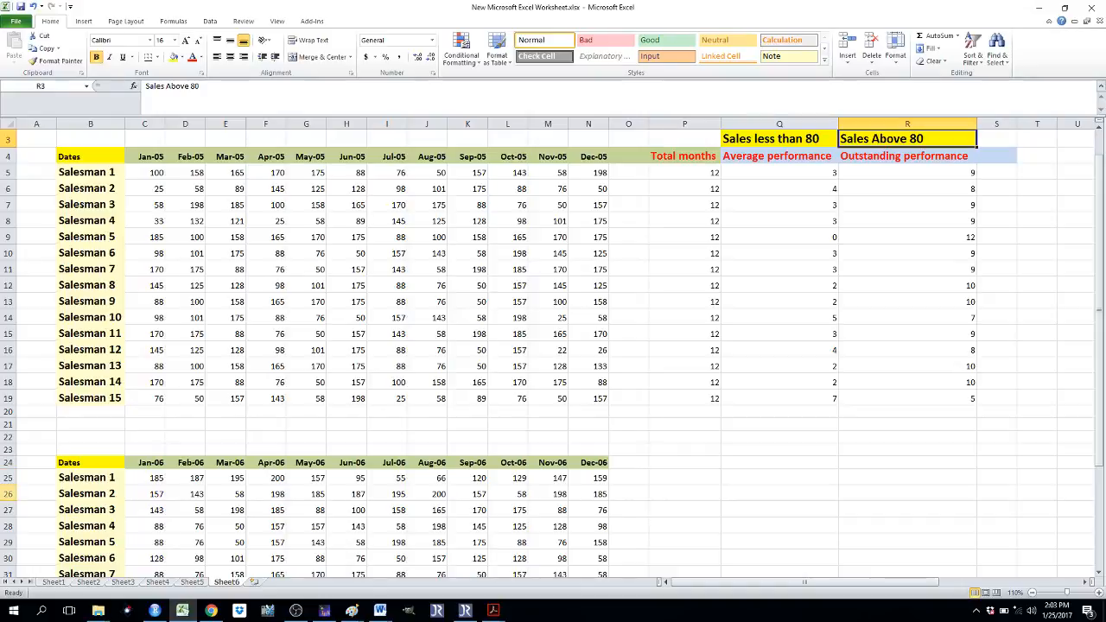
pyautogui.press('Down')
pyautogui.press('Down')
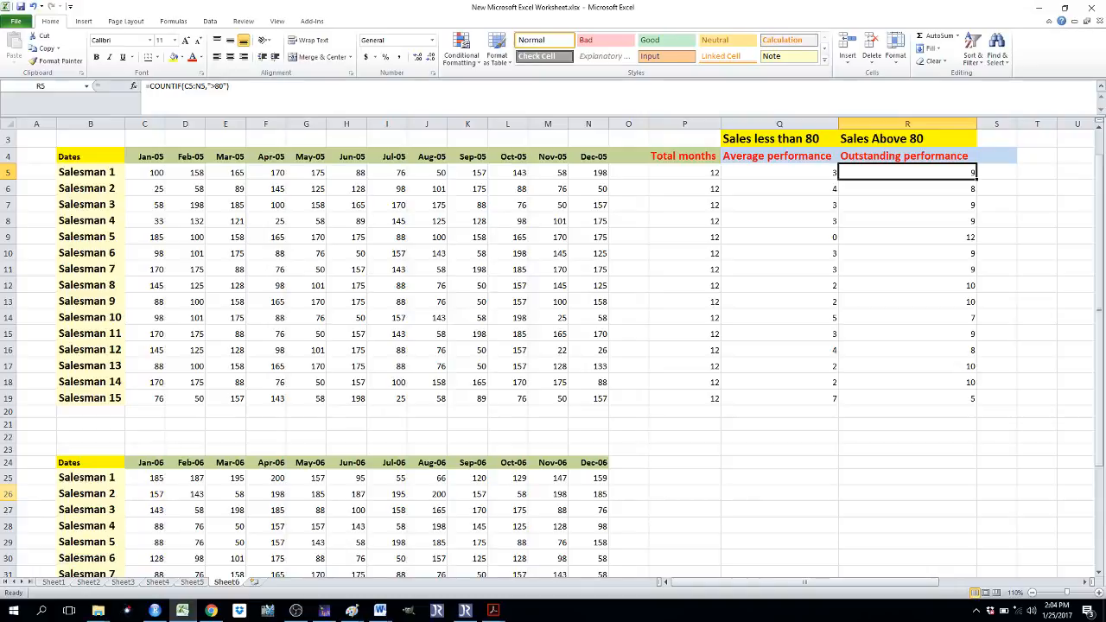
# Step: Review Salesman 1's January to December 2005 sales in C5:N5 alongside the COUNT and COUNTIF formulas in that row
pyautogui.press('Left')
pyautogui.press('Left')
pyautogui.press('Left')
pyautogui.press('Left')
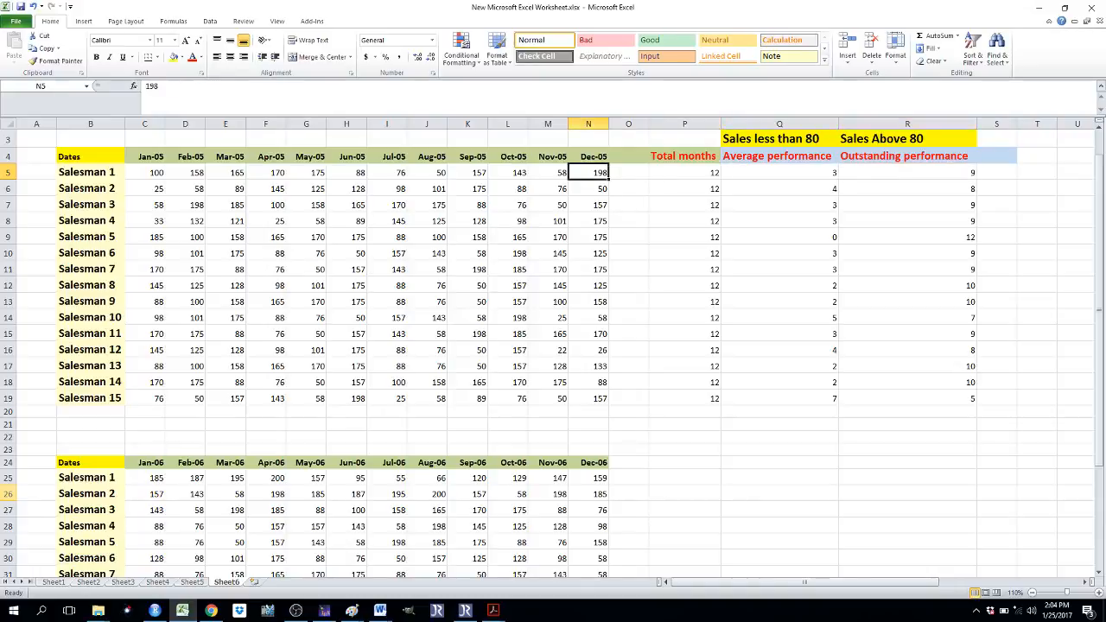
pyautogui.hotkey('shift', 'Left')
pyautogui.hotkey('shift', 'Left')
pyautogui.hotkey('shift', 'Left')
pyautogui.hotkey('shift', 'Left')
pyautogui.hotkey('shift', 'Left')
pyautogui.hotkey('shift', 'Left')
pyautogui.hotkey('shift', 'Left')
pyautogui.hotkey('shift', 'Left')
pyautogui.hotkey('shift', 'Left')
pyautogui.hotkey('shift', 'Left')
pyautogui.hotkey('shift', 'Left')
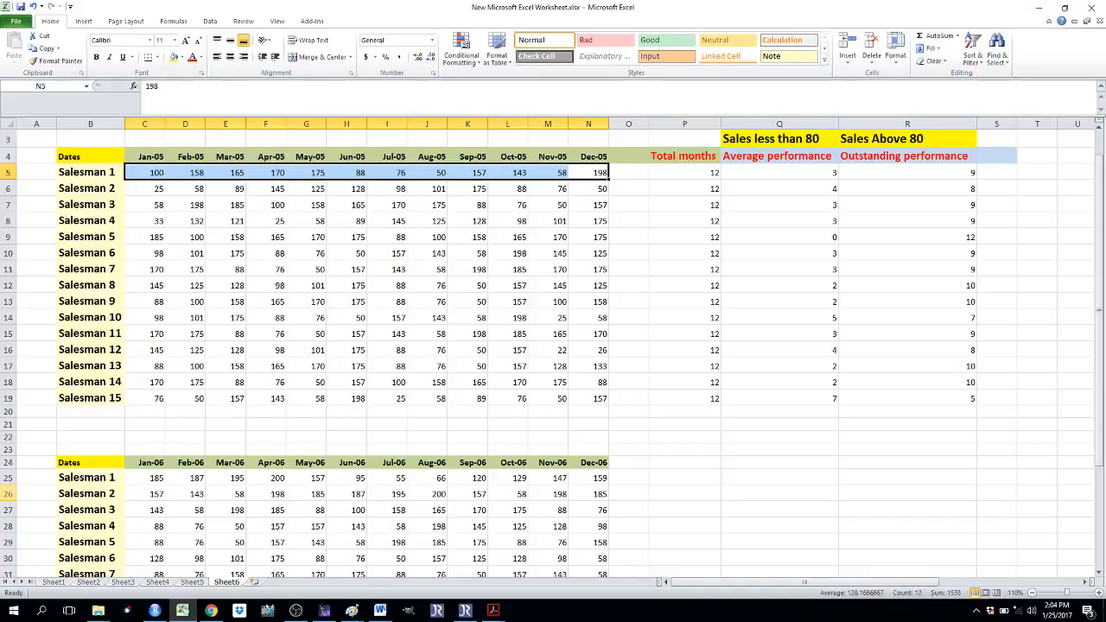
pyautogui.press('Right')
pyautogui.press('Right')
pyautogui.press('Right')
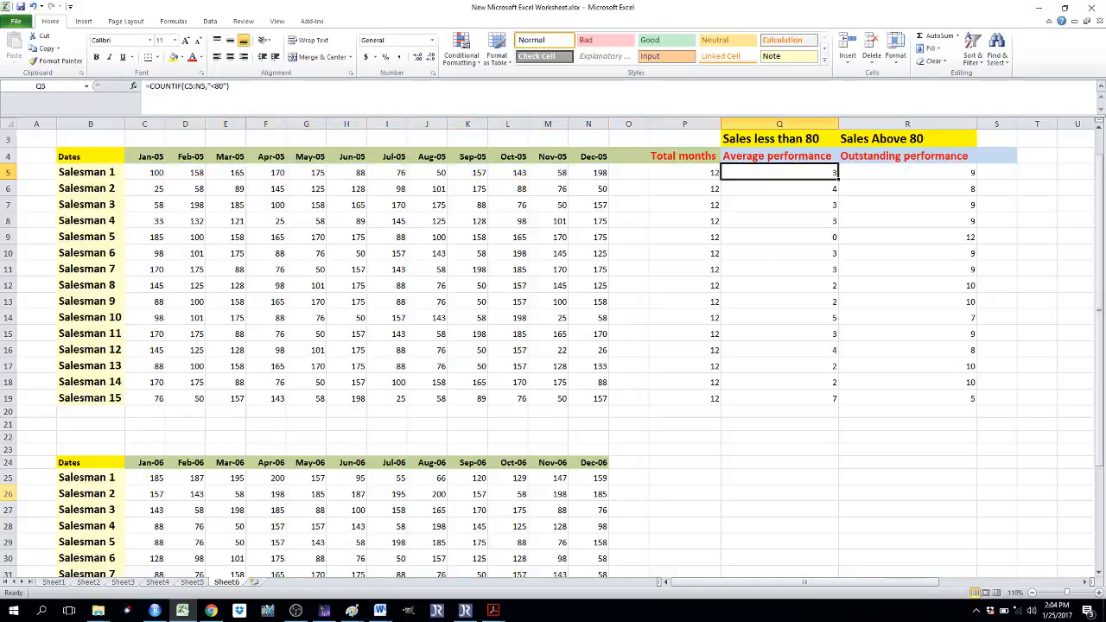
pyautogui.press('Left')
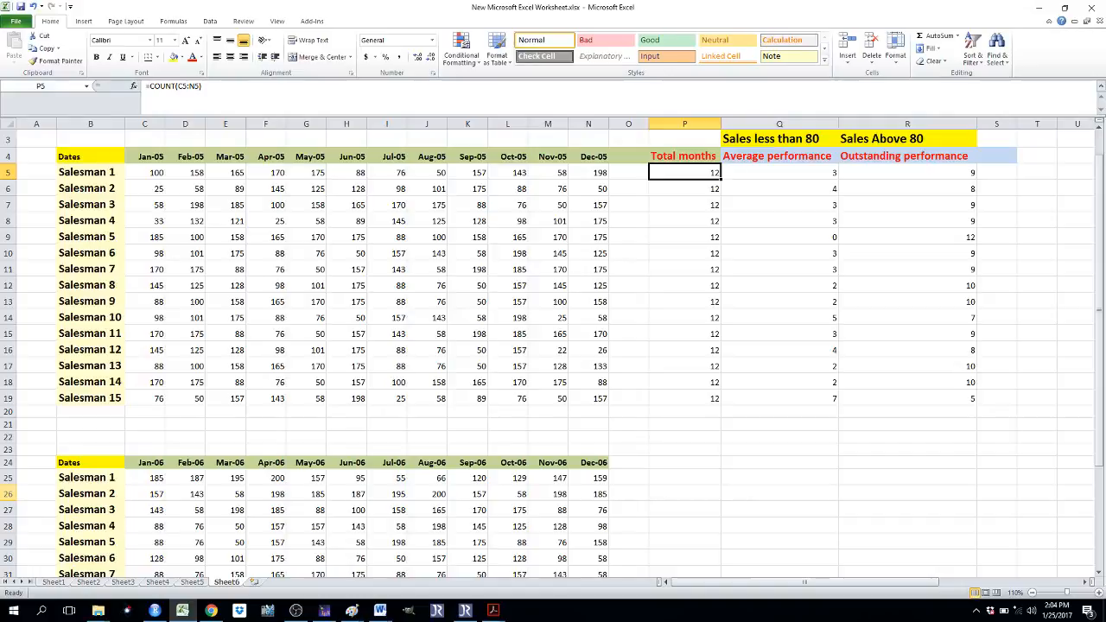
# Step: Copy the summary headings in P3:S4 and paste them at P22, beside the 2006 sales table
pyautogui.press('Up')
pyautogui.hotkey('shift', 'Right')
pyautogui.hotkey('shift', 'Right')
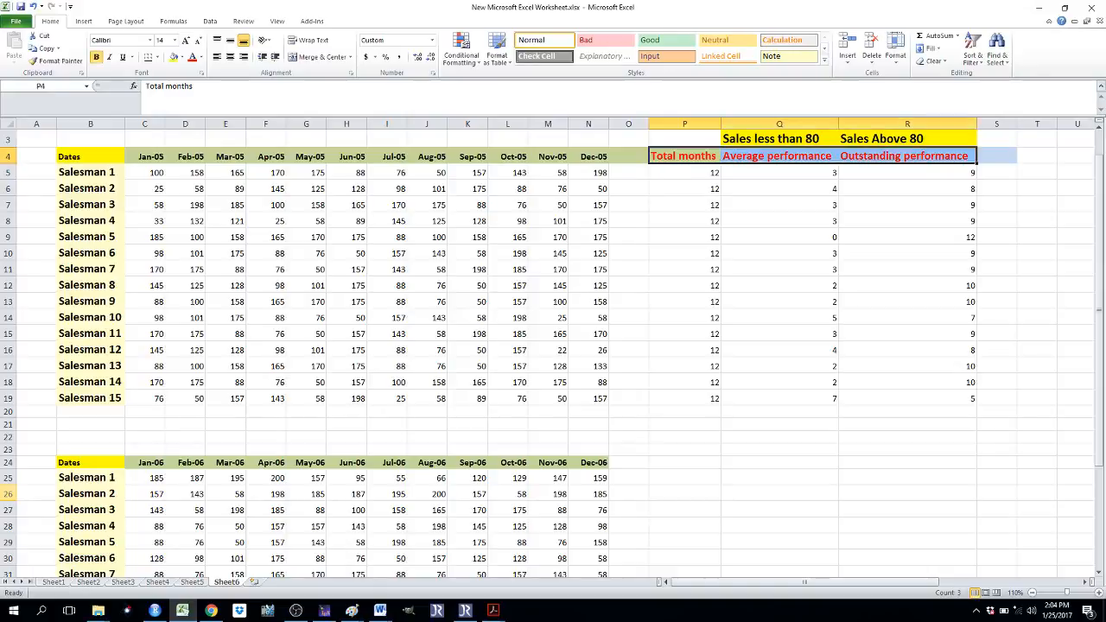
pyautogui.press('Up')
pyautogui.hotkey('shift', 'Right')
pyautogui.hotkey('shift', 'Right')
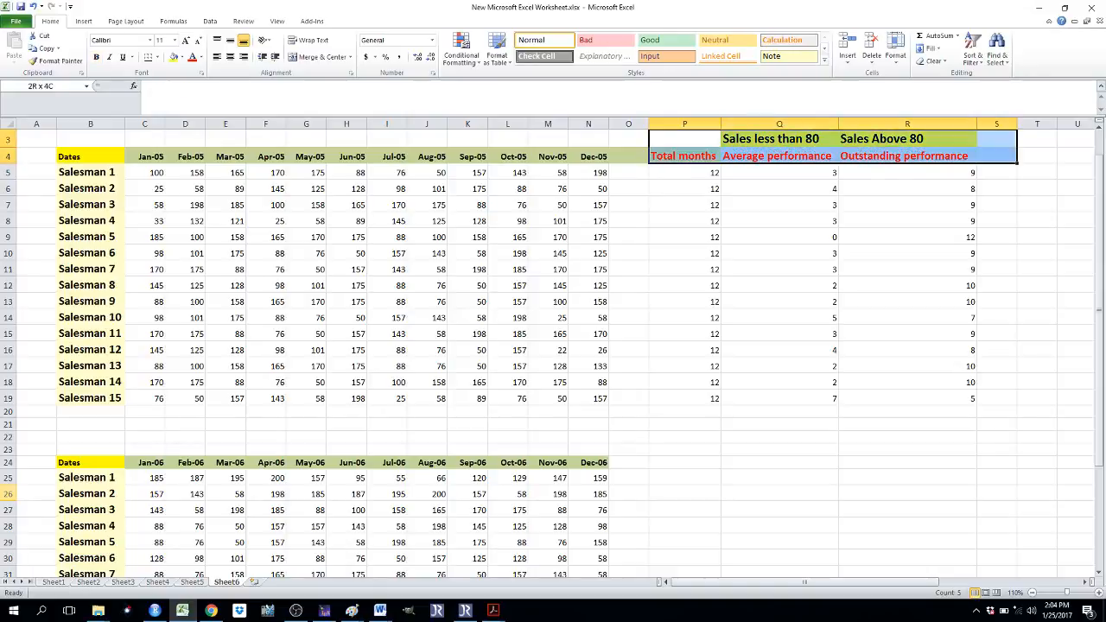
pyautogui.hotkey('shift', 'Down')
pyautogui.hotkey('ctrl', 'c')
pyautogui.press('Down')
pyautogui.press('Down')
pyautogui.press('Down')
pyautogui.press('Down')
pyautogui.press('Down')
pyautogui.press('Down')
pyautogui.press('Down')
pyautogui.press('Down')
pyautogui.press('Down')
pyautogui.press('Down')
pyautogui.press('Down')
pyautogui.press('Down')
pyautogui.press('Down')
pyautogui.press('Down')
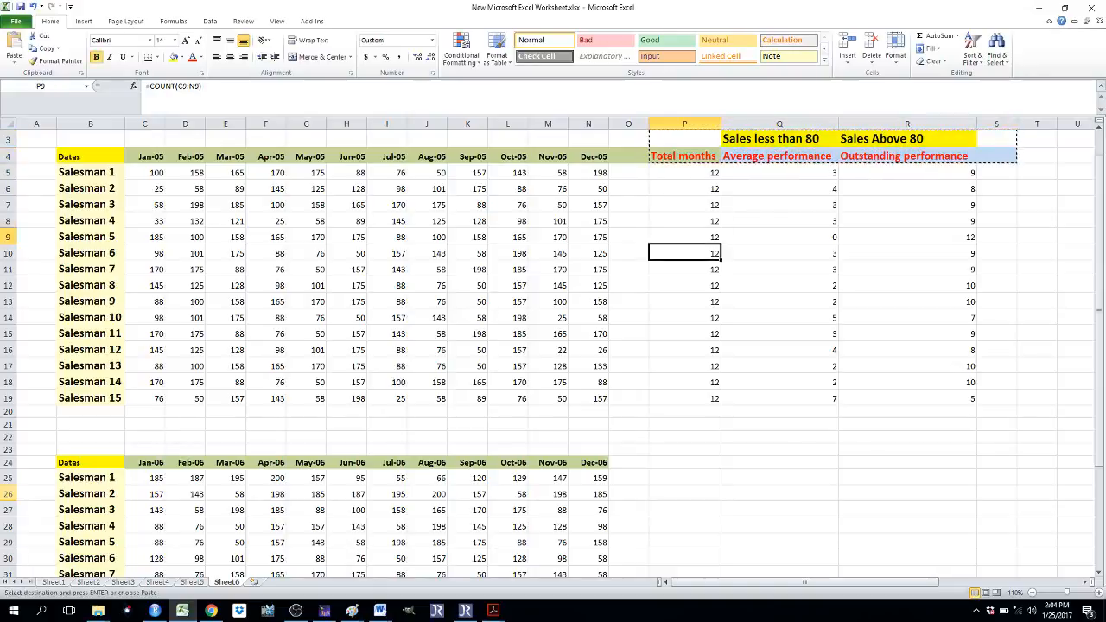
pyautogui.press('Down')
pyautogui.press('Down')
pyautogui.press('Down')
pyautogui.press('Down')
pyautogui.press('Down')
pyautogui.press('Down')
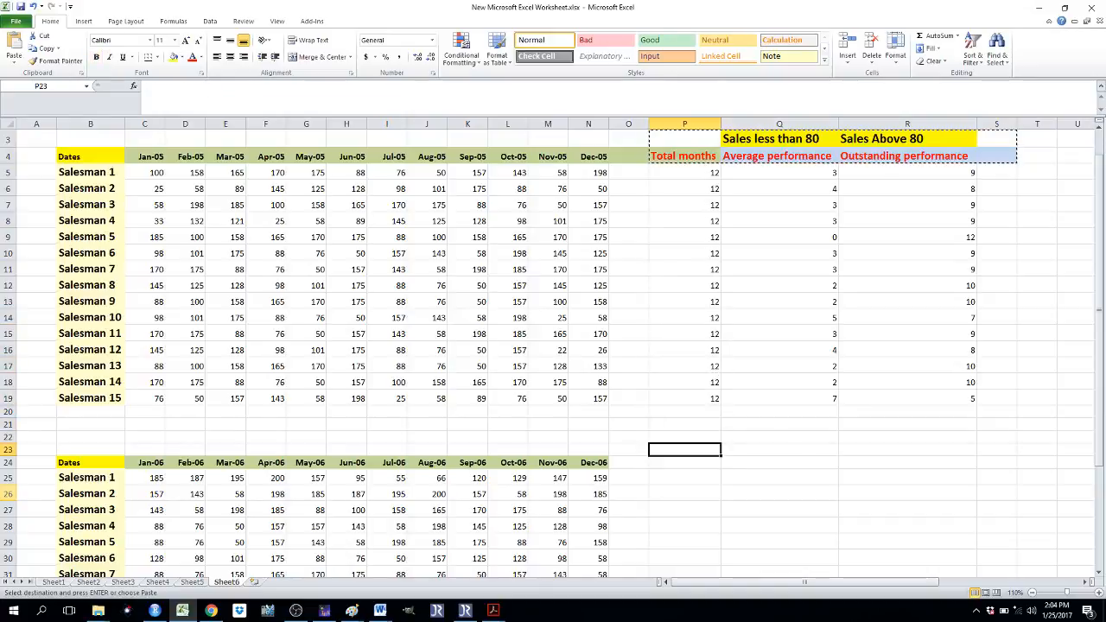
pyautogui.press('Up')
pyautogui.hotkey('ctrl', 'v')
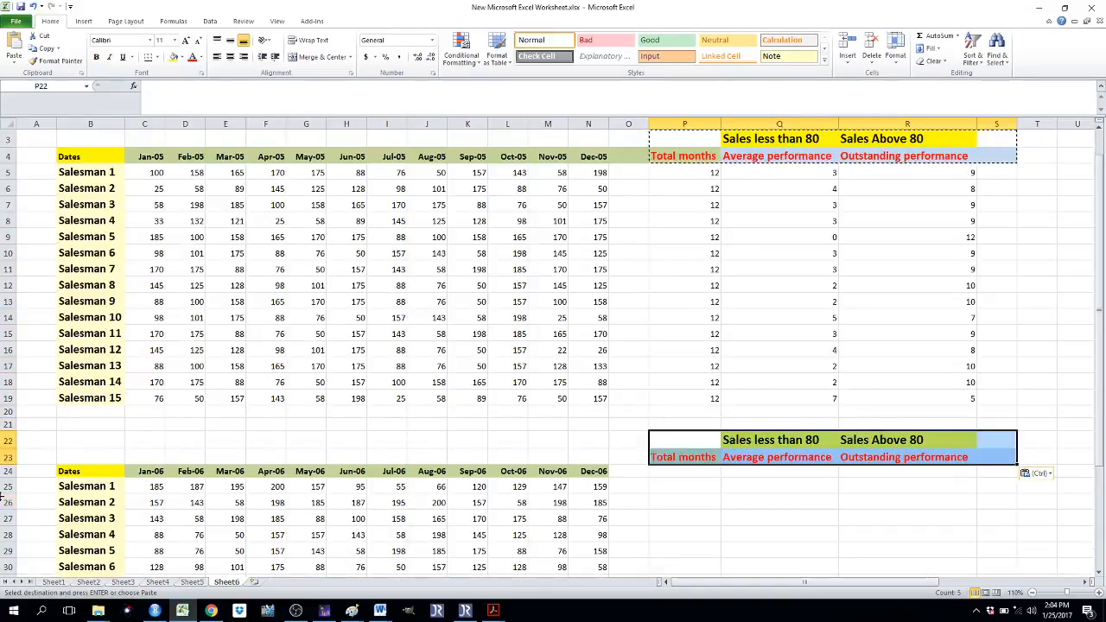
# Step: Examine the full 2006 sales table, down to Salesman 15, beside the pasted summary headings
pyautogui.press('Down')
pyautogui.press('Down')
pyautogui.press('Down')
pyautogui.press('Down')
pyautogui.press('Down')
pyautogui.press('Down')
pyautogui.press('Down')
pyautogui.press('Down')
pyautogui.press('Down')
pyautogui.press('Down')
pyautogui.press('Down')
pyautogui.press('Down')
pyautogui.press('Down')
pyautogui.press('Down')
pyautogui.press('Down')
pyautogui.press('Down')
pyautogui.press('Down')
pyautogui.press('Down')
pyautogui.press('Down')
pyautogui.press('Down')
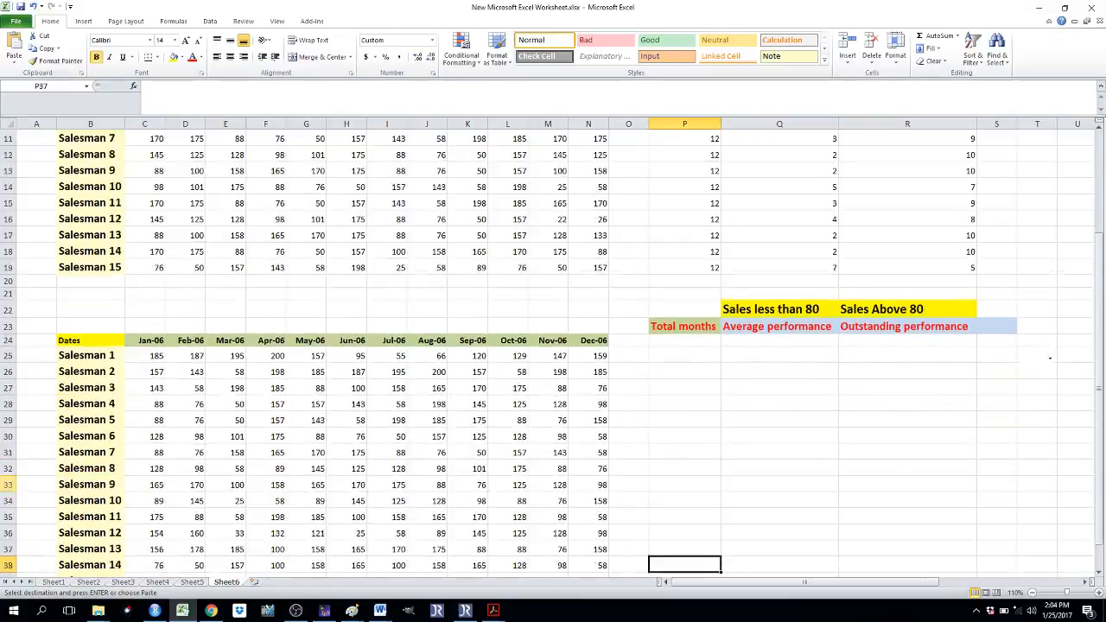
pyautogui.press('Down')
pyautogui.press('Down')
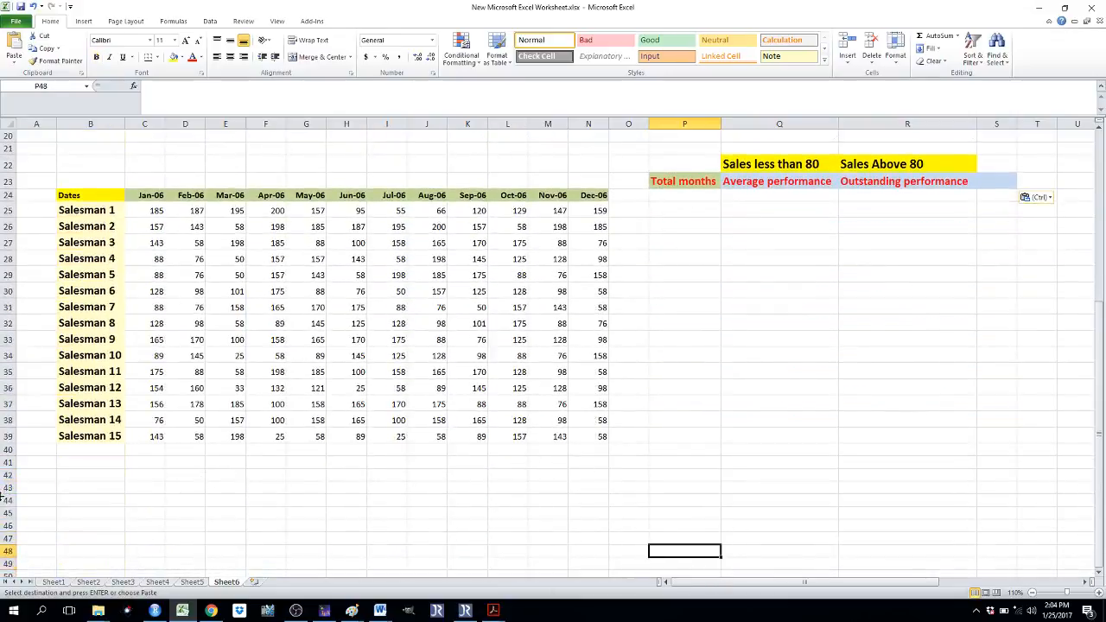
# Step: Enter =COUNT(C25:N25) in P24, directly under the 2006 Total months heading
pyautogui.press('Up')
pyautogui.press('Up')
pyautogui.press('Up')
pyautogui.press('Up')
pyautogui.press('Up')
pyautogui.press('Up')
pyautogui.press('Up')
pyautogui.press('Up')
pyautogui.press('Up')
pyautogui.press('Up')
pyautogui.press('Up')
pyautogui.press('Up')
pyautogui.press('Up')
pyautogui.press('Up')
pyautogui.press('Up')
pyautogui.press('Up')
pyautogui.press('Up')
pyautogui.press('Up')
pyautogui.press('Up')
pyautogui.press('Up')
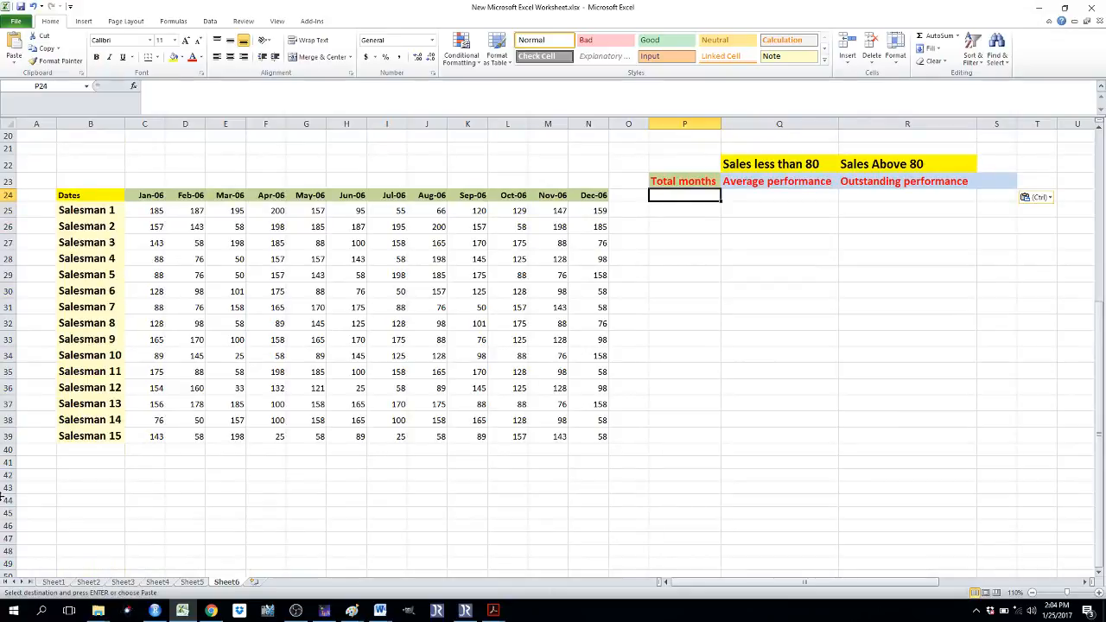
pyautogui.write('=')
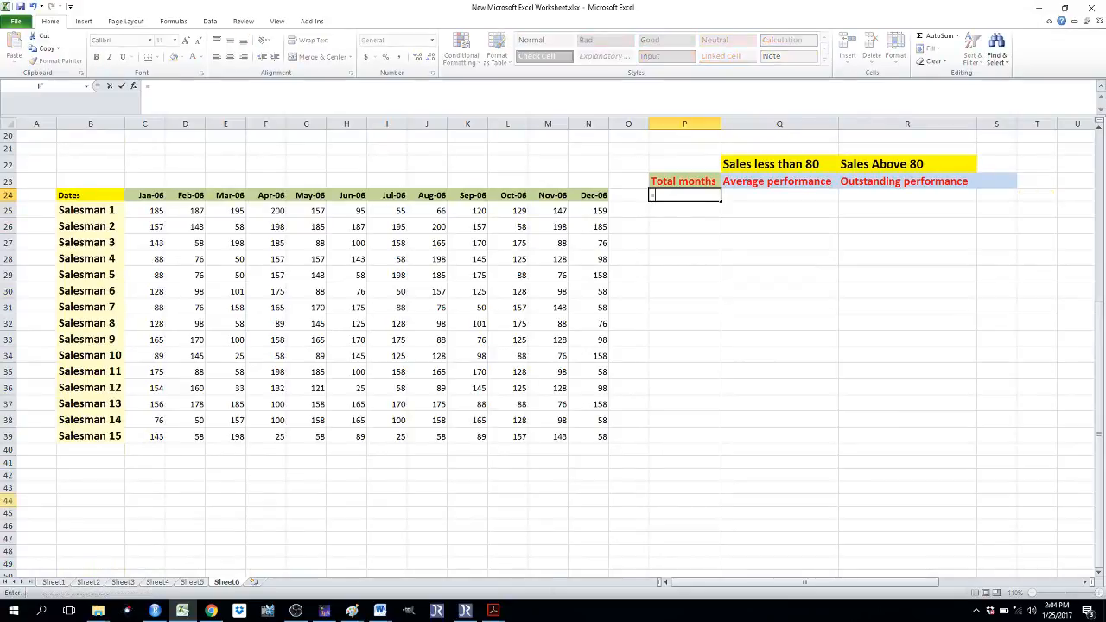
pyautogui.write('count')
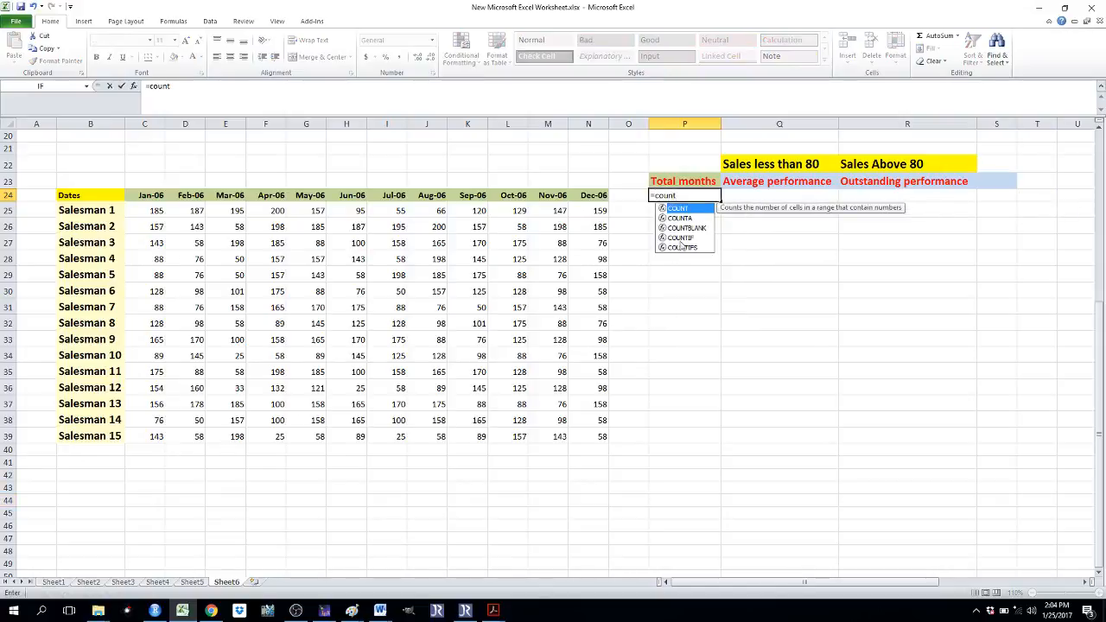
pyautogui.doubleClick(683, 210)
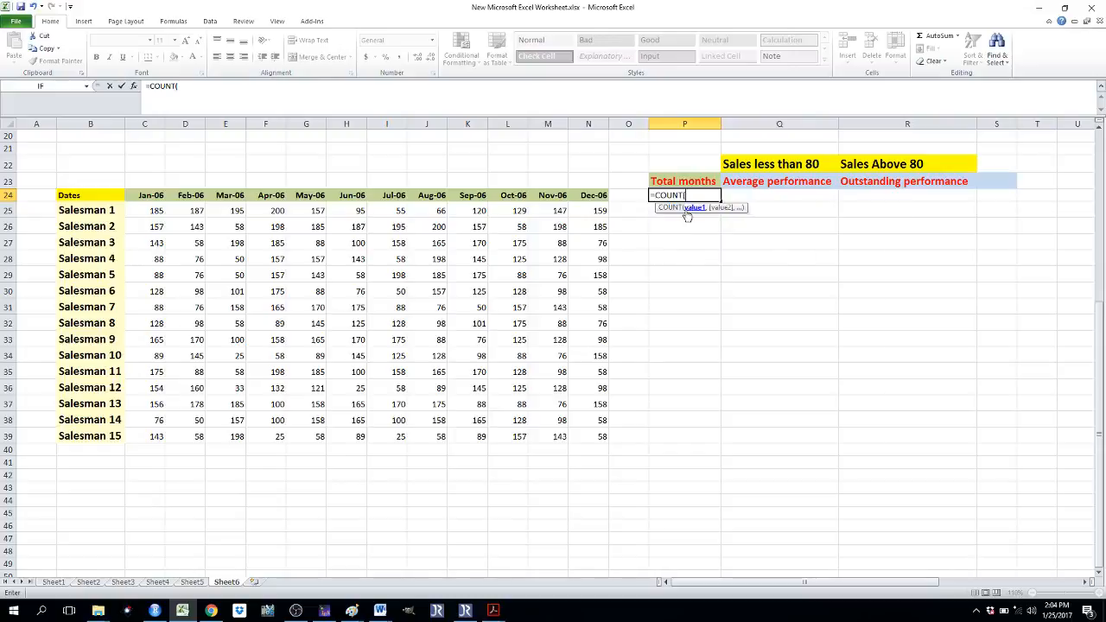
pyautogui.click(603, 210)
pyautogui.moveTo(585, 210); pyautogui.dragTo(154, 211)
pyautogui.write(')')
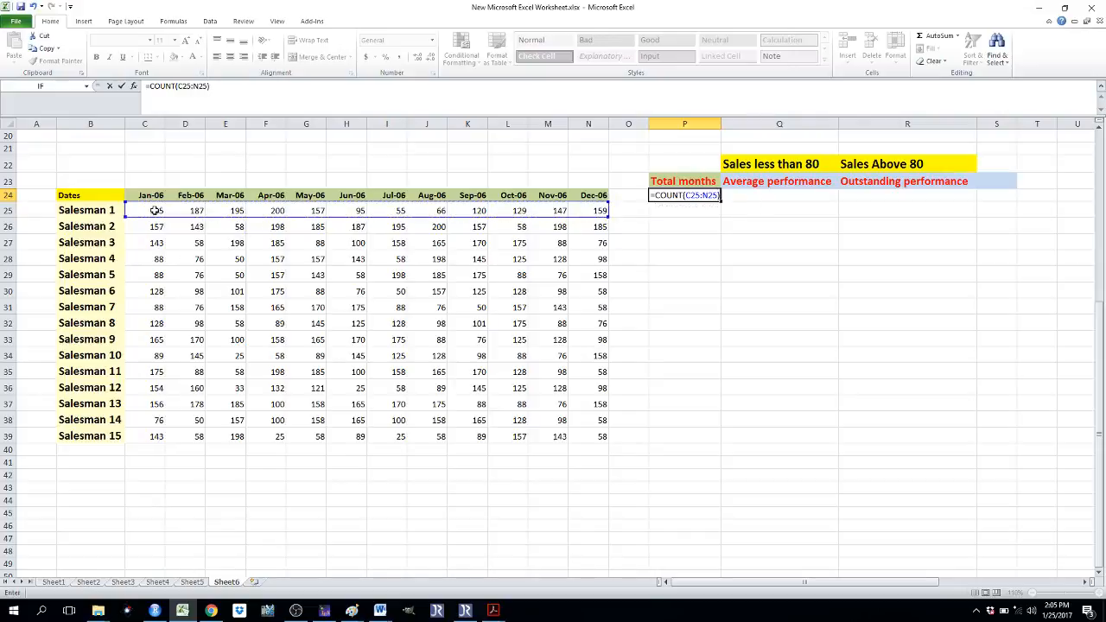
pyautogui.press('Return')
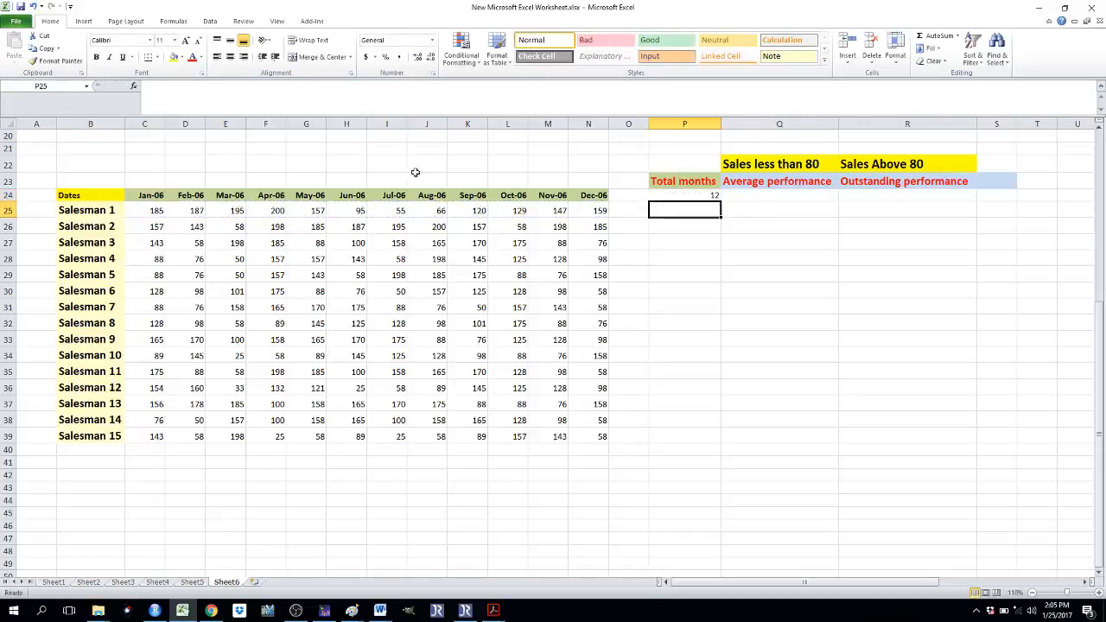
# Step: Copy the COUNT formula from P24 into P25:P39, and clear P24
pyautogui.click(715, 193)
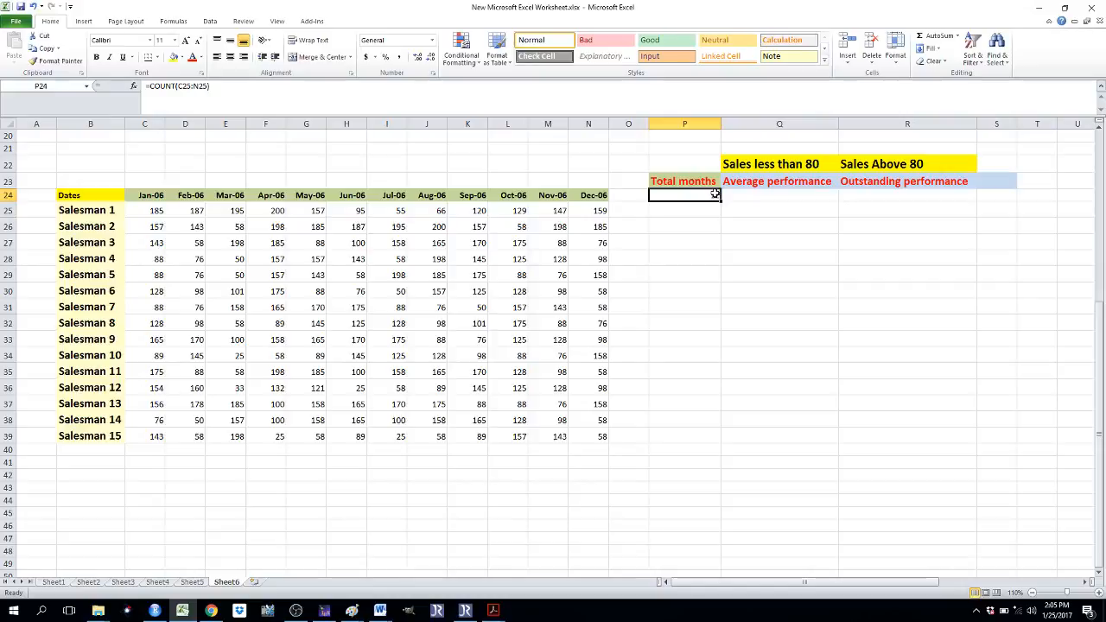
pyautogui.hotkey('ctrl', 'c')
pyautogui.press('Down')
pyautogui.hotkey('shift', 'Down')
pyautogui.hotkey('shift', 'Down')
pyautogui.hotkey('shift', 'Down')
pyautogui.hotkey('shift', 'Down')
pyautogui.hotkey('shift', 'Down')
pyautogui.hotkey('shift', 'Down')
pyautogui.hotkey('shift', 'Down')
pyautogui.hotkey('shift', 'Down')
pyautogui.hotkey('shift', 'Down')
pyautogui.hotkey('shift', 'Down')
pyautogui.hotkey('shift', 'Down')
pyautogui.hotkey('shift', 'Down')
pyautogui.hotkey('shift', 'Down')
pyautogui.hotkey('shift', 'Down')
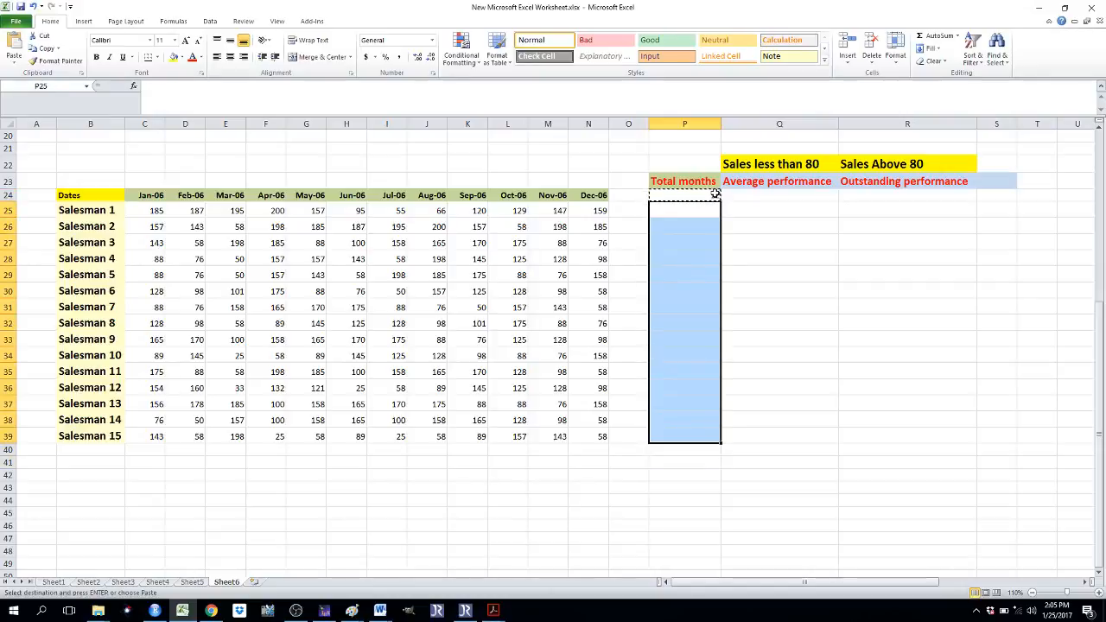
pyautogui.press('Return')
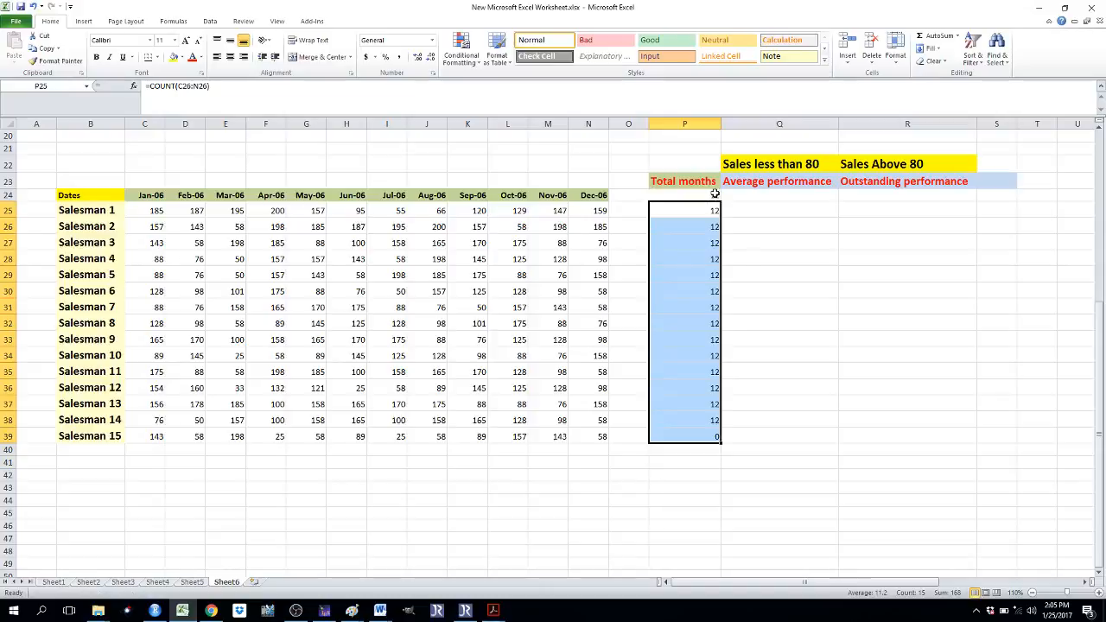
pyautogui.click(714, 194)
pyautogui.press('Delete')
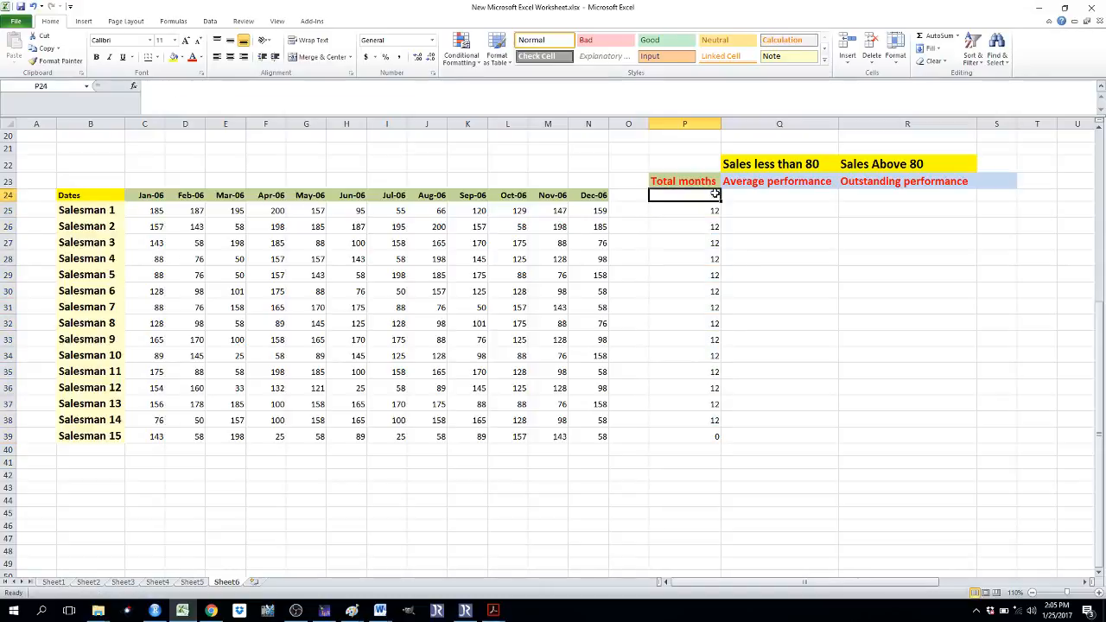
# Step: Enter =COUNTIF(C25:N25,"<Q24") in Q25 as Salesman 1's Average performance for 2006
pyautogui.click(746, 209)
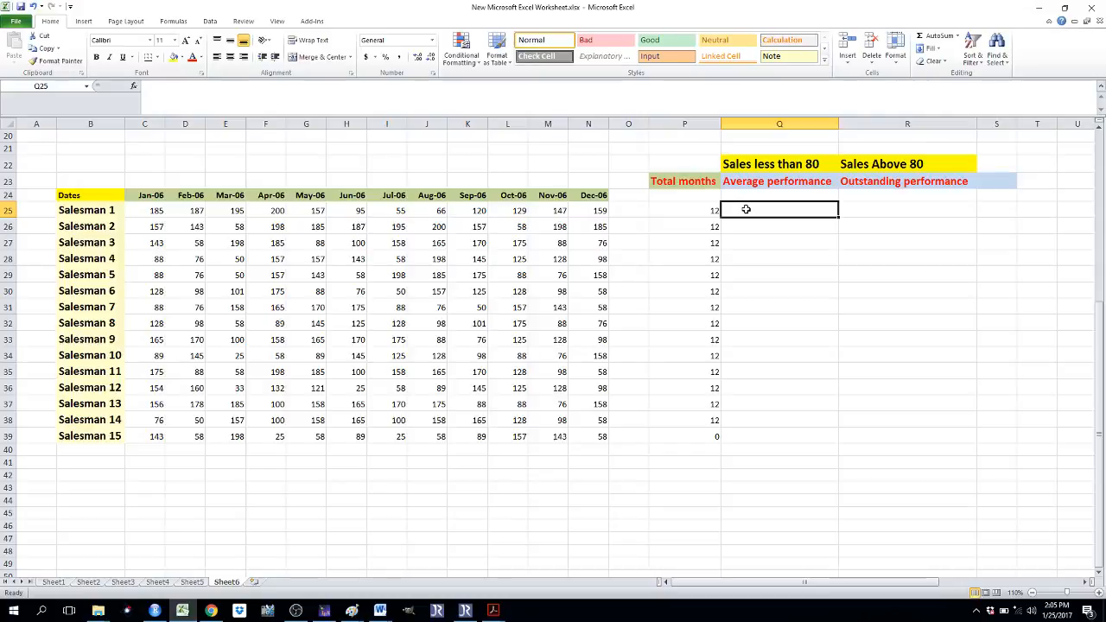
pyautogui.write('=')
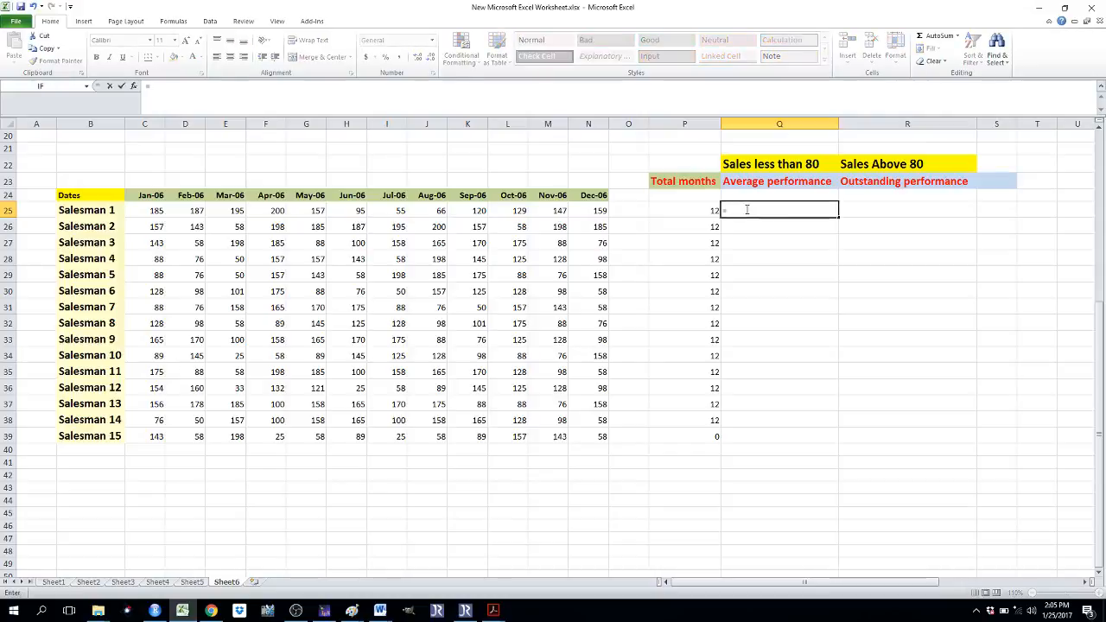
pyautogui.write('cou')
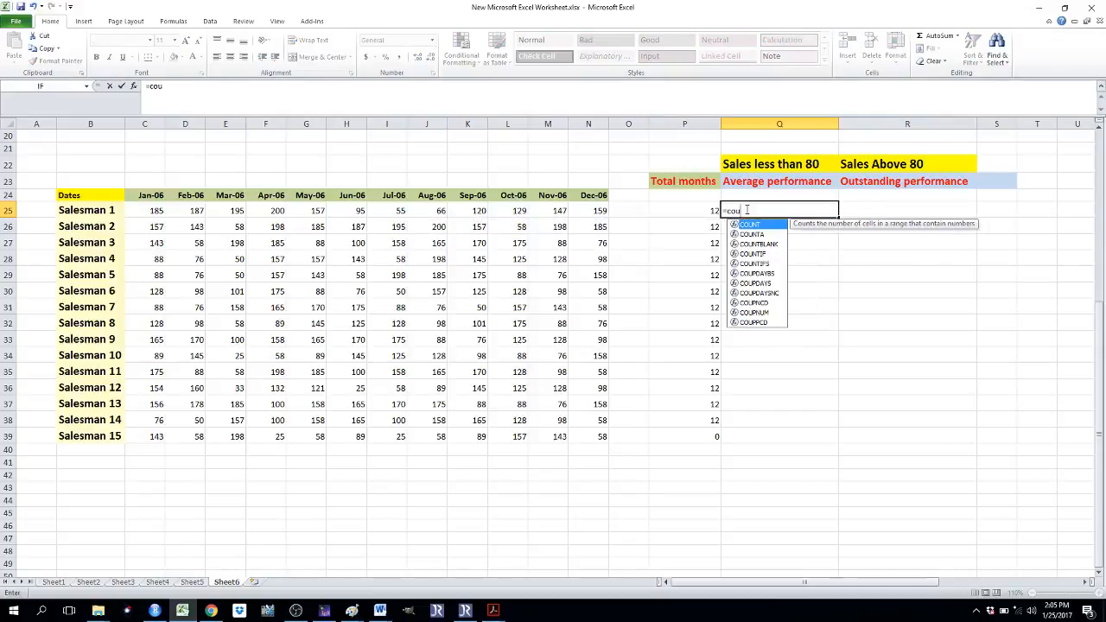
pyautogui.write('ntif')
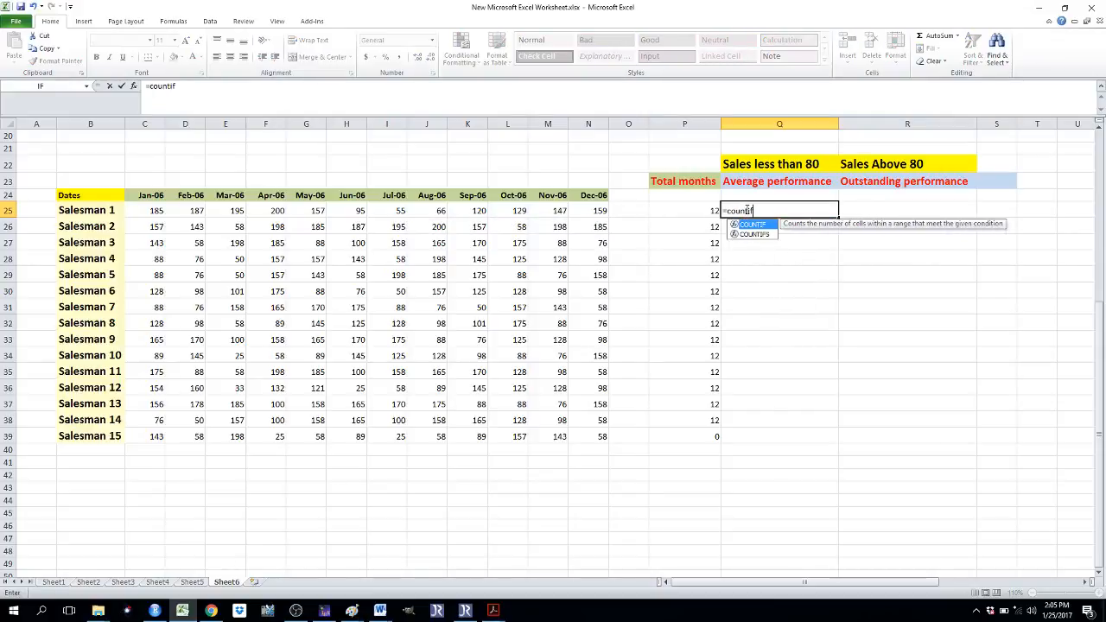
pyautogui.doubleClick(764, 226)
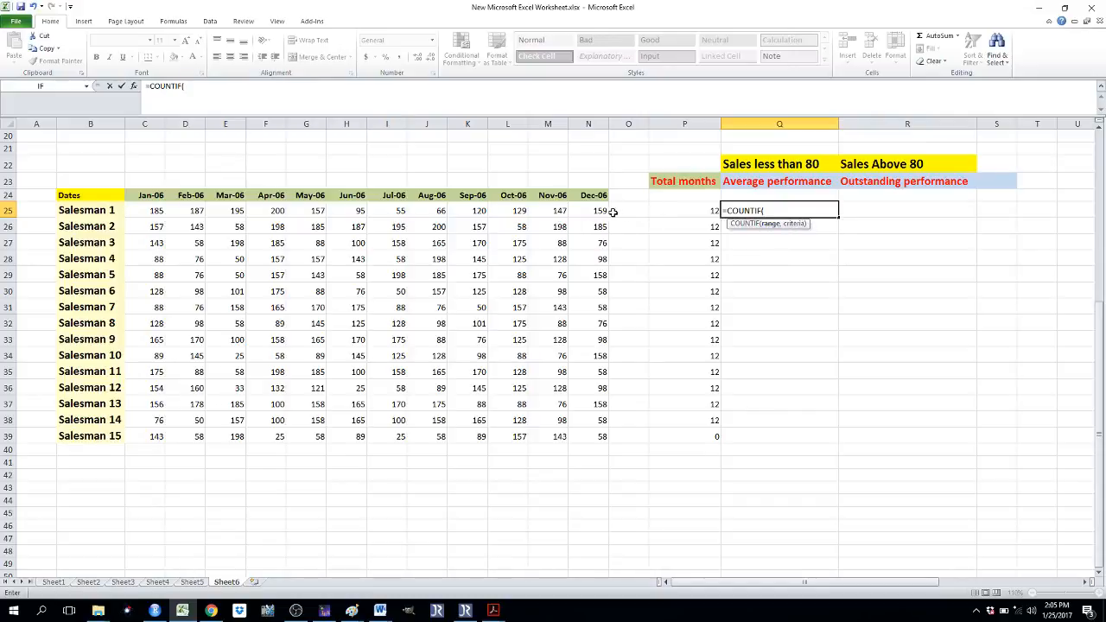
pyautogui.moveTo(605, 213); pyautogui.dragTo(149, 213)
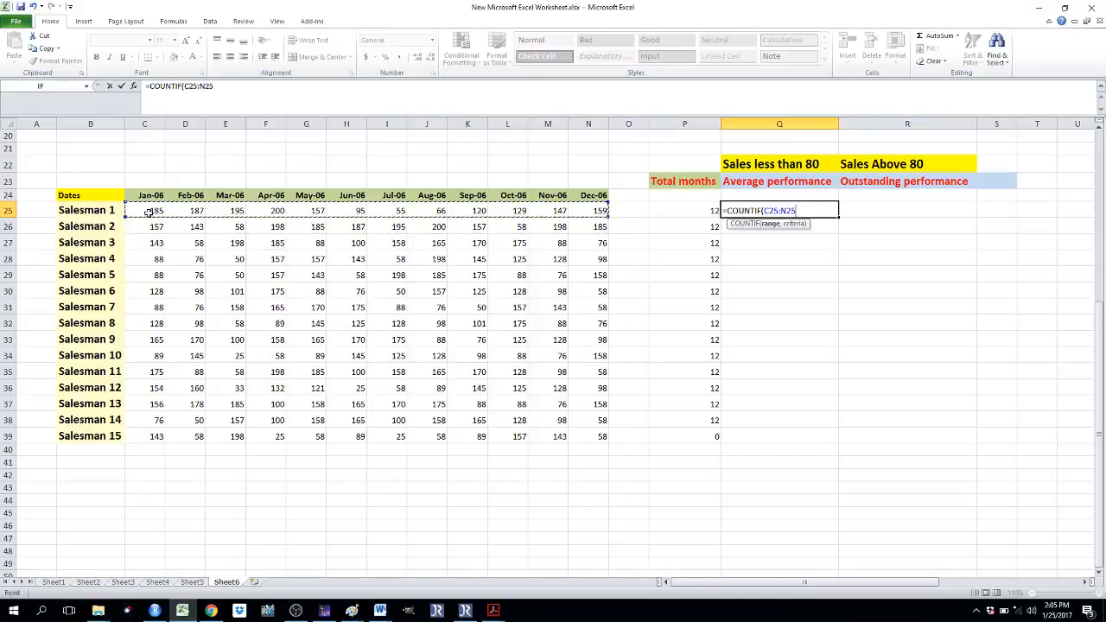
pyautogui.write(',')
pyautogui.write('"<Q24"')
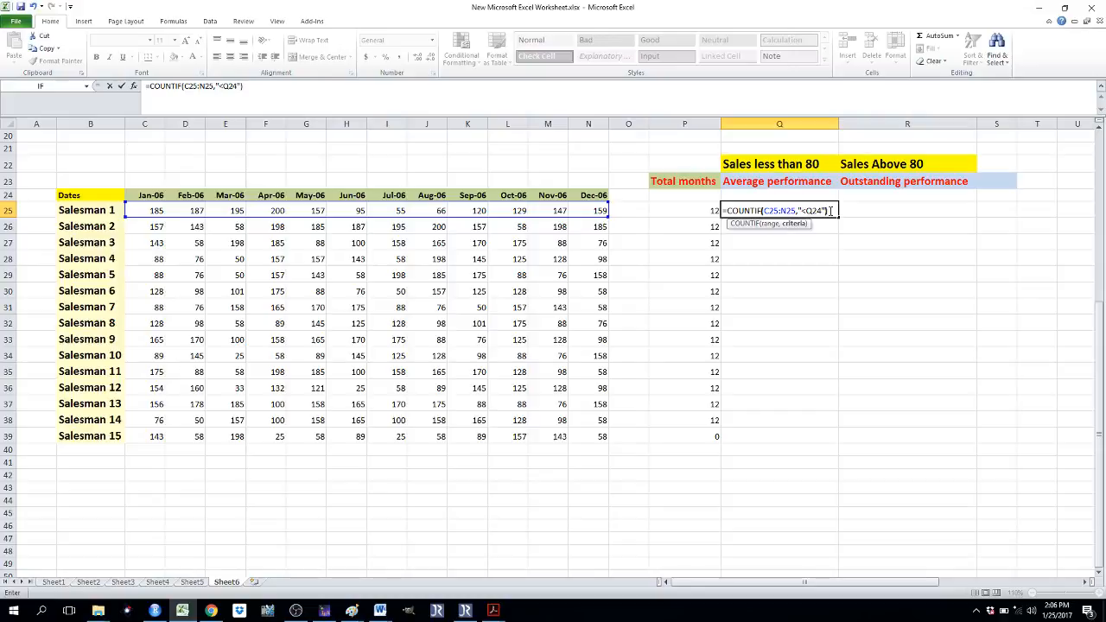
pyautogui.write(')')
pyautogui.press('Return')
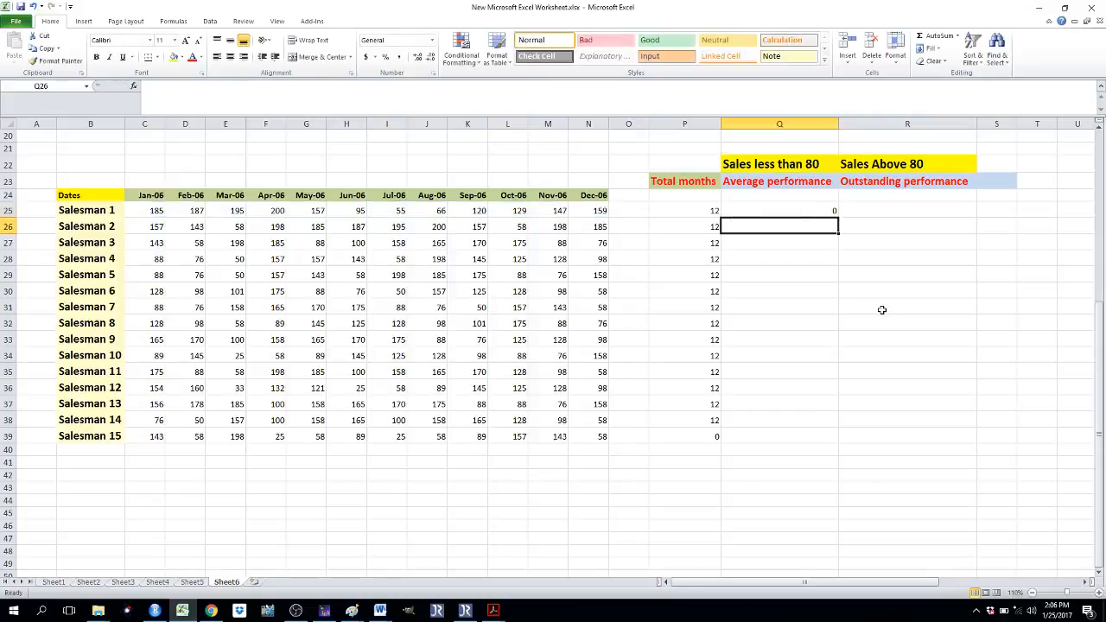
# Step: Edit the COUNTIF formula in Q25 so its criterion counts sales less than 80
pyautogui.click(811, 207)
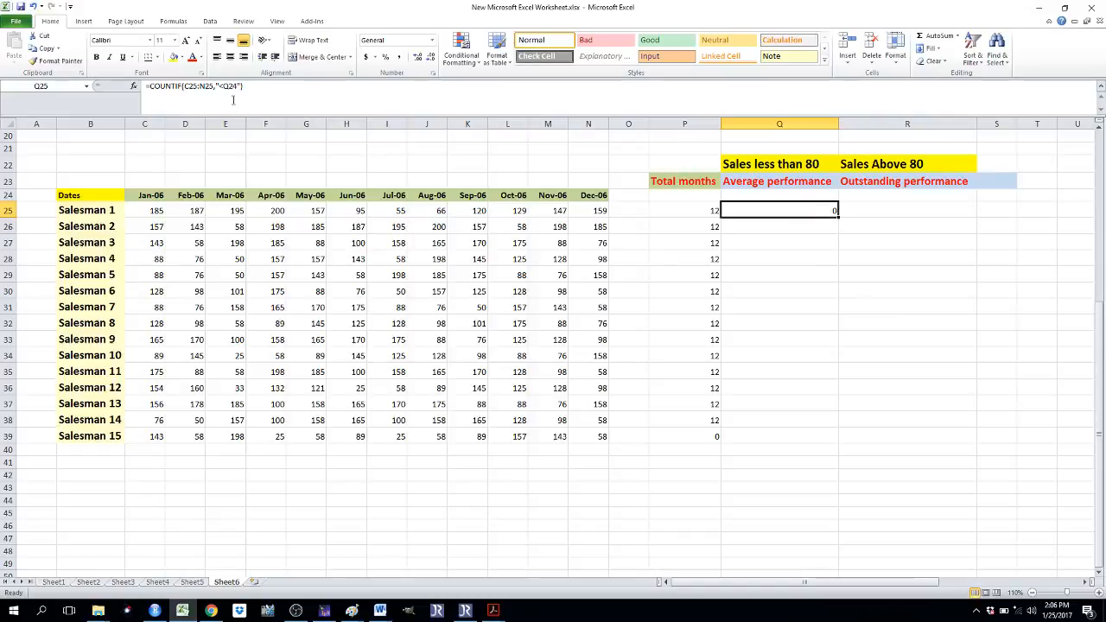
pyautogui.click(238, 87)
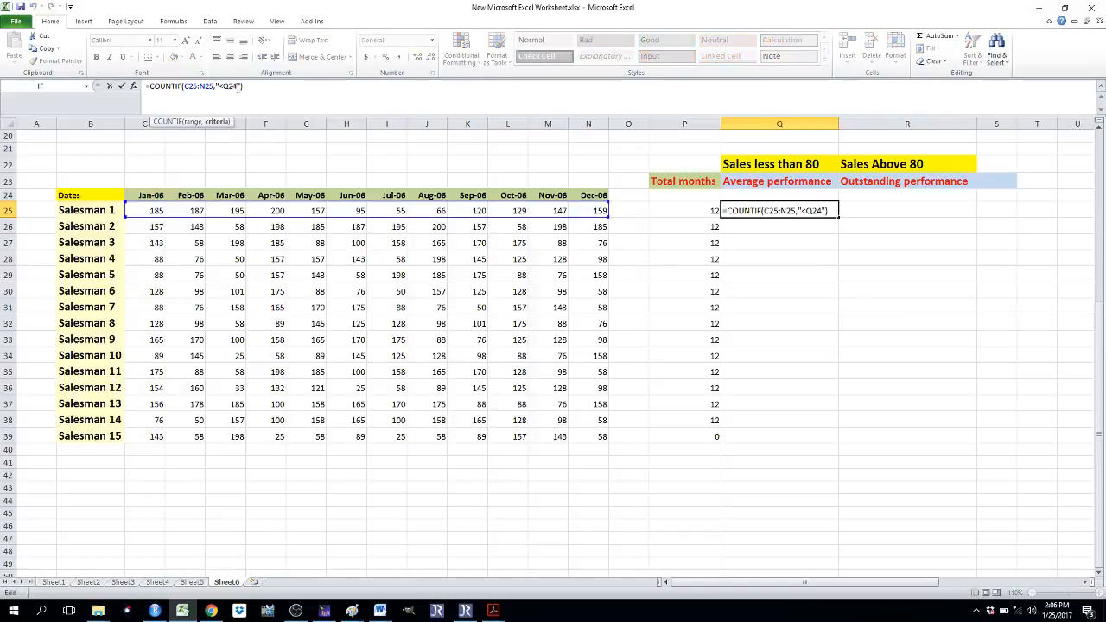
pyautogui.press('BackSpace')
pyautogui.press('BackSpace')
pyautogui.press('BackSpace')
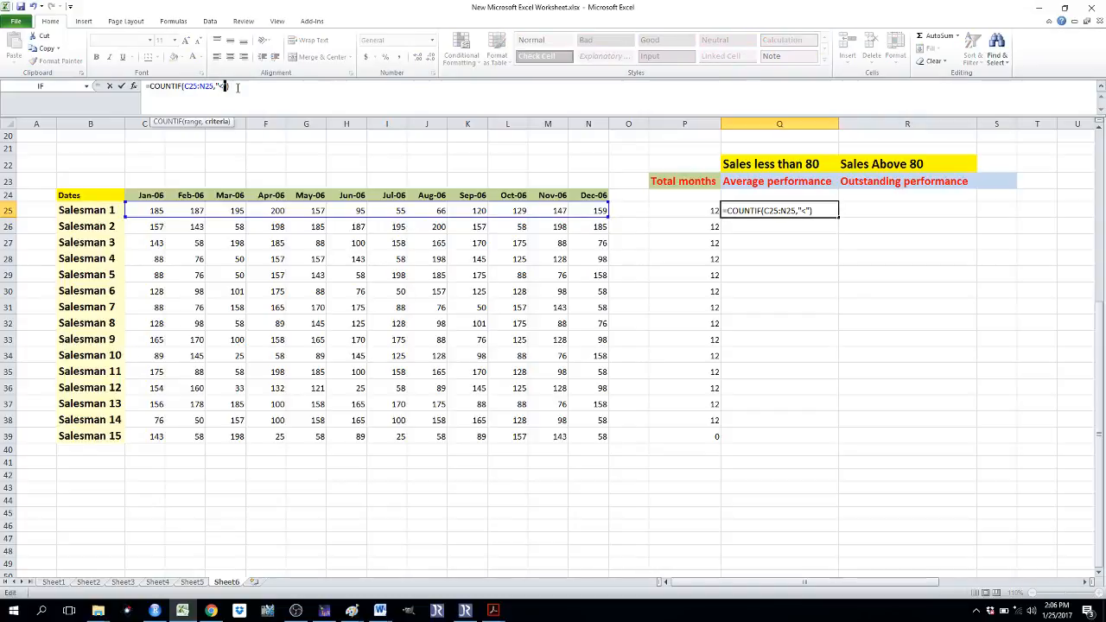
pyautogui.press('Return')
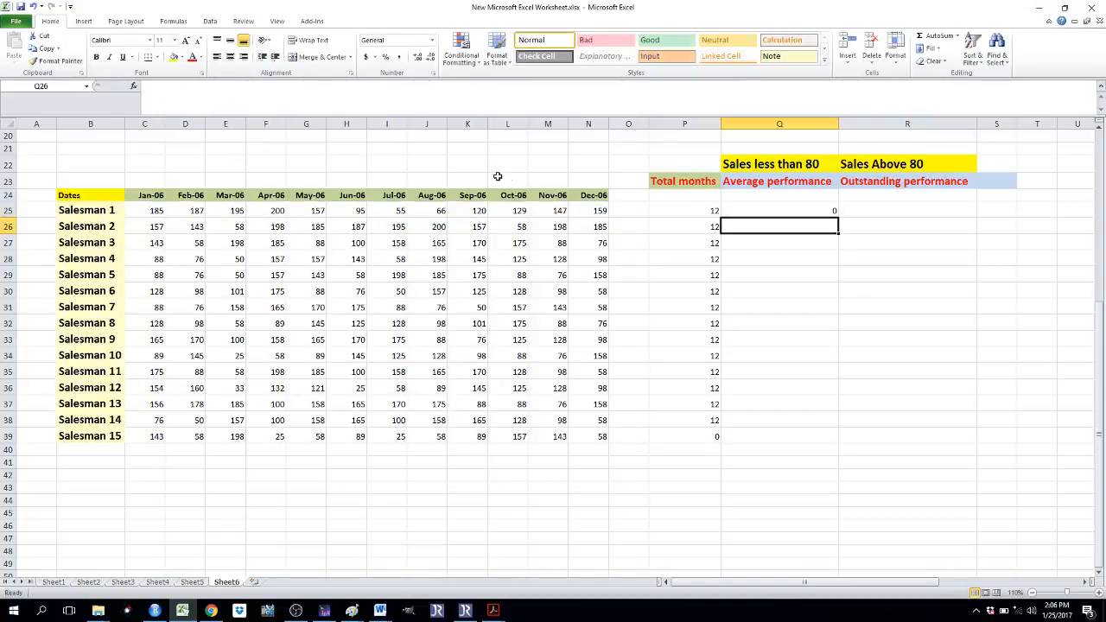
pyautogui.click(764, 213)
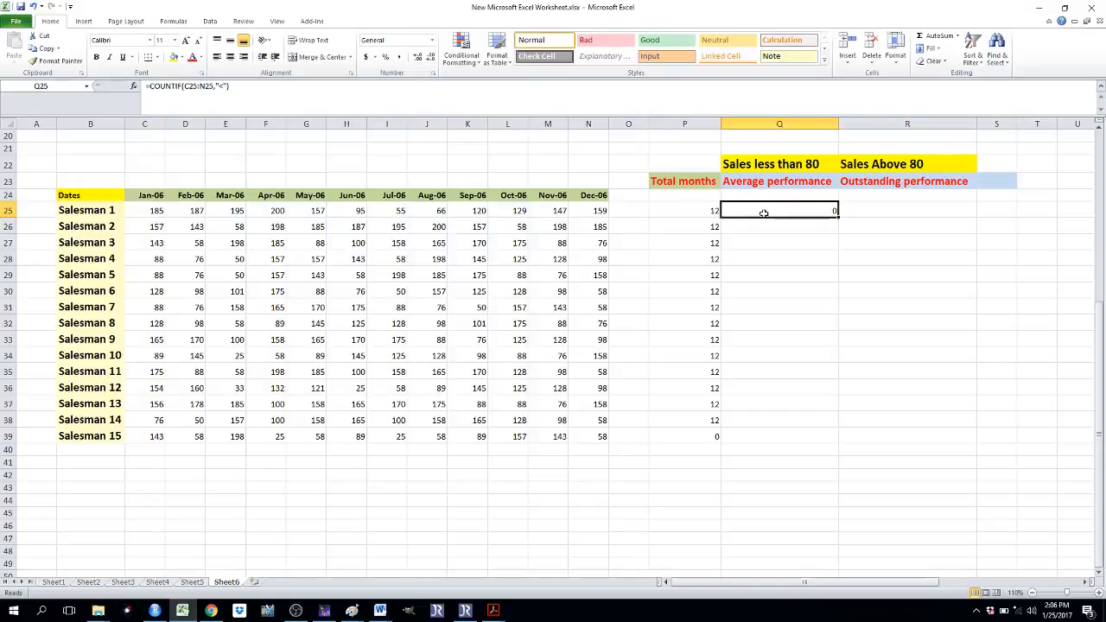
pyautogui.click(223, 86)
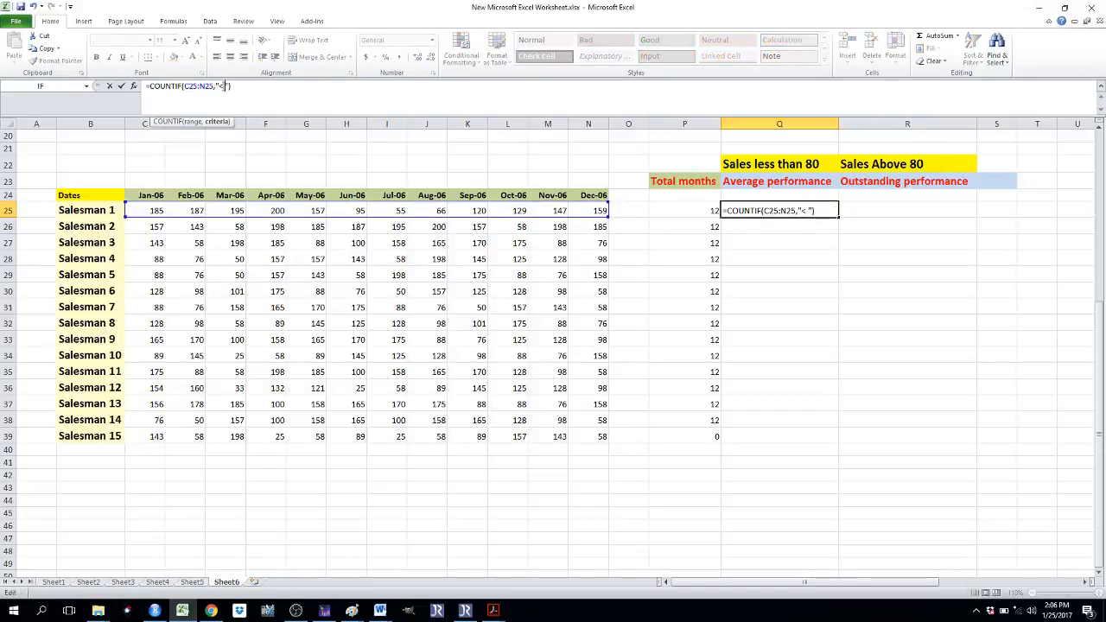
pyautogui.write('80')
pyautogui.press('Return')
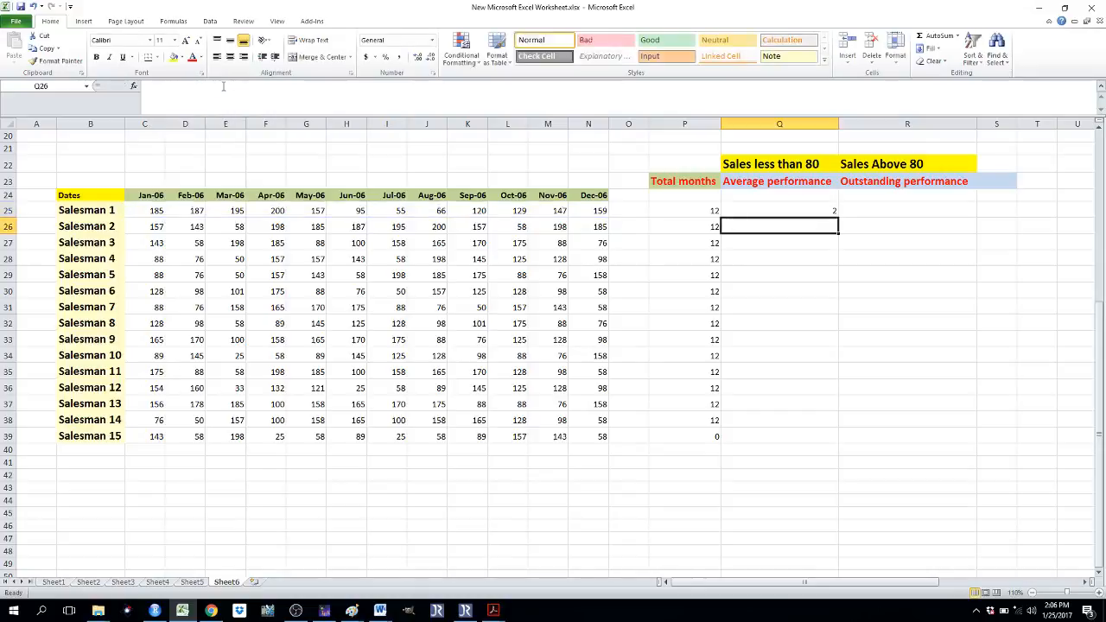
# Step: Enter =COUNTIF(C26:N26,"<80") in Q26 as Salesman 2's Average performance for 2006
pyautogui.click(779, 210)
pyautogui.press('Return')
pyautogui.write('=c')
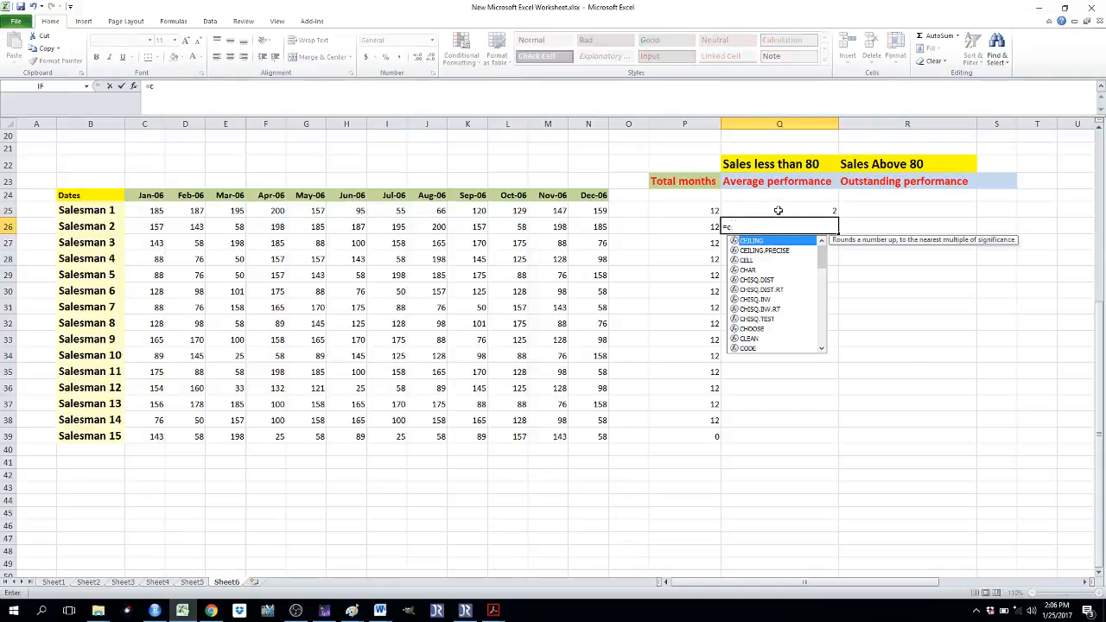
pyautogui.write('ountif')
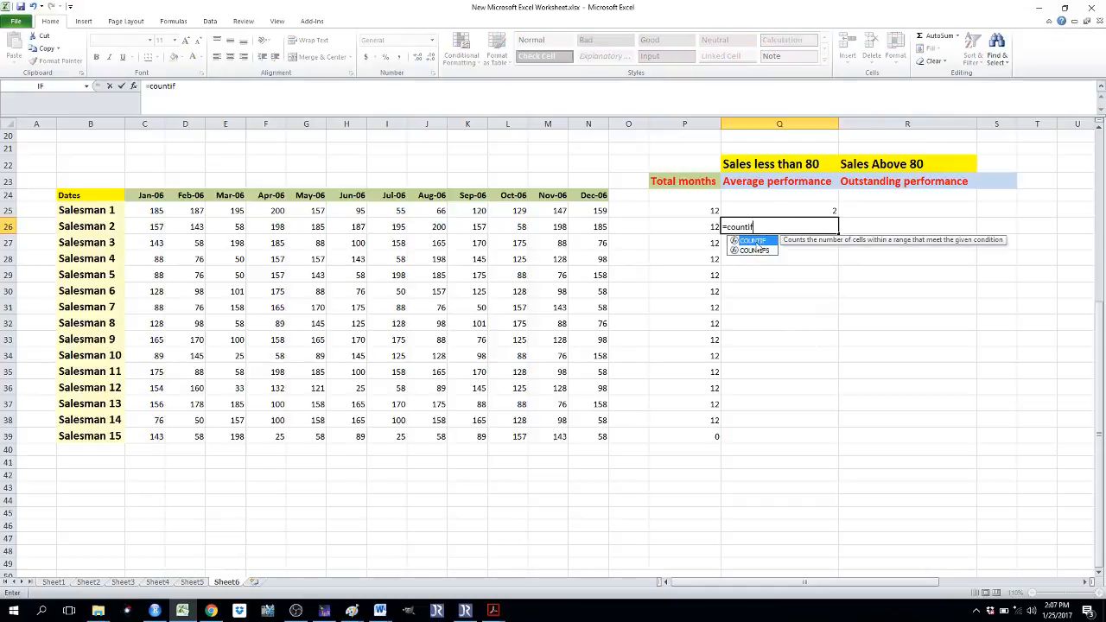
pyautogui.press('Tab')
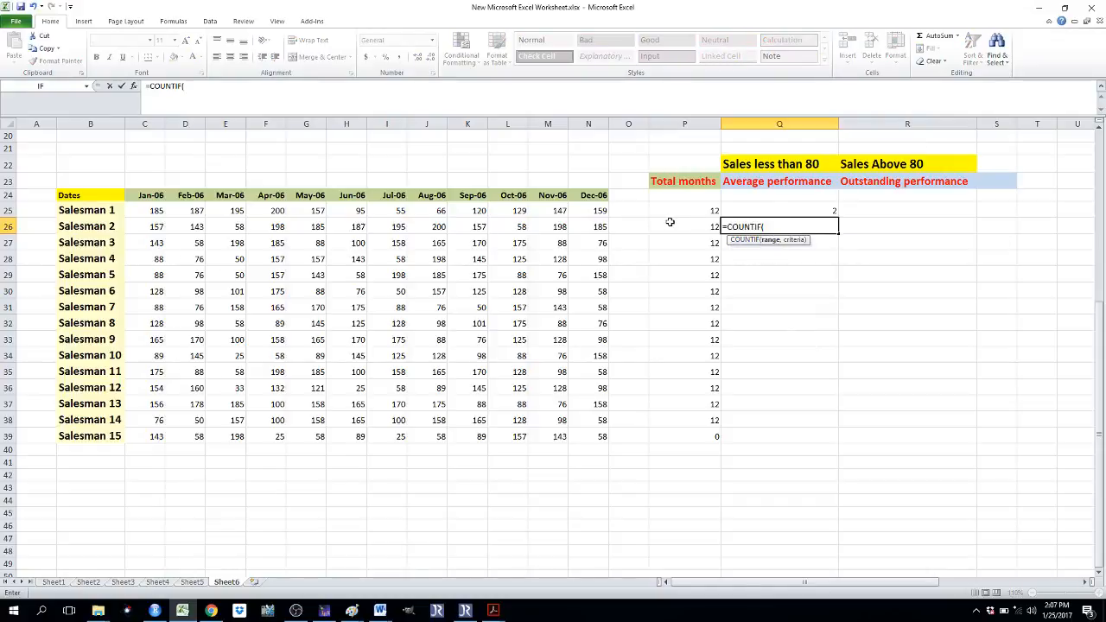
pyautogui.moveTo(605, 227); pyautogui.dragTo(157, 227)
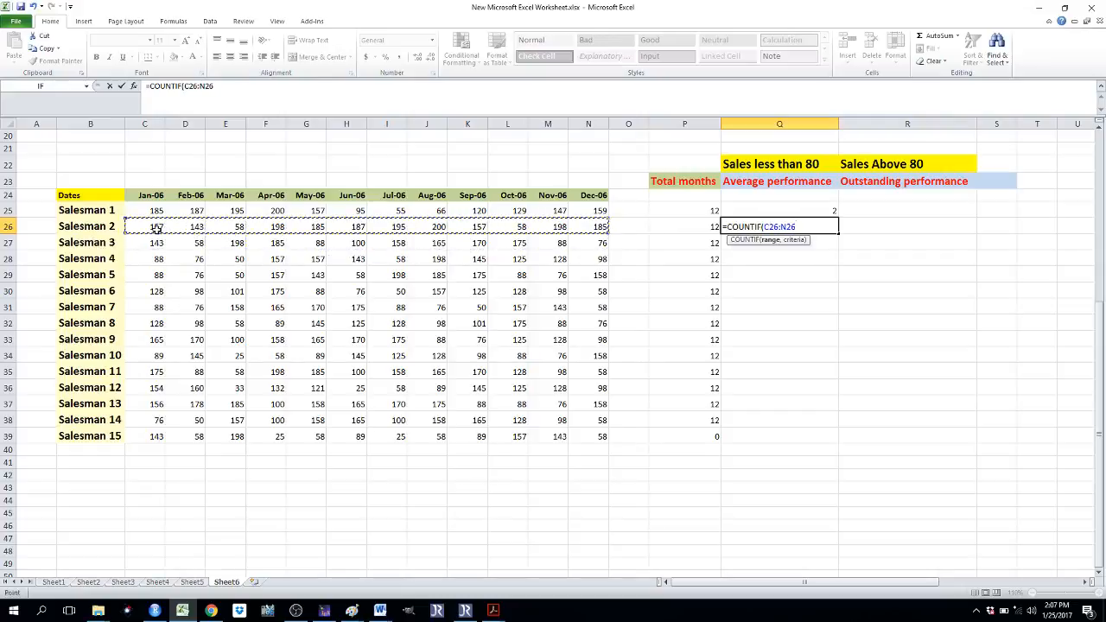
pyautogui.write(',')
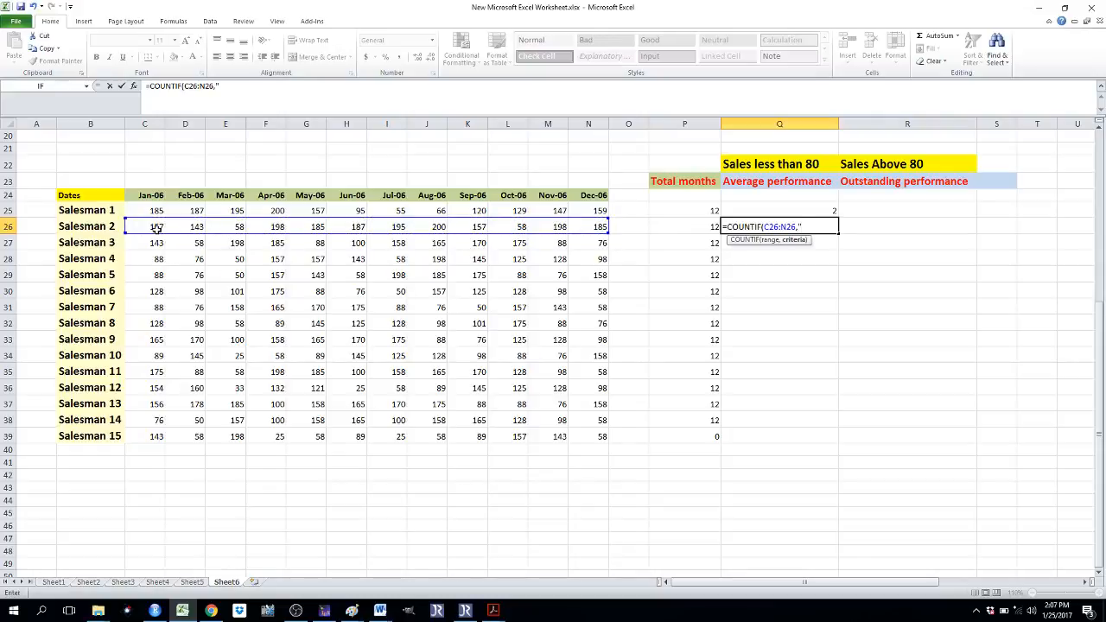
pyautogui.write('"')
pyautogui.write('<')
pyautogui.write('8')
pyautogui.write('0')
pyautogui.write('"')
pyautogui.write('_')
pyautogui.press('Return')
pyautogui.press('Up')
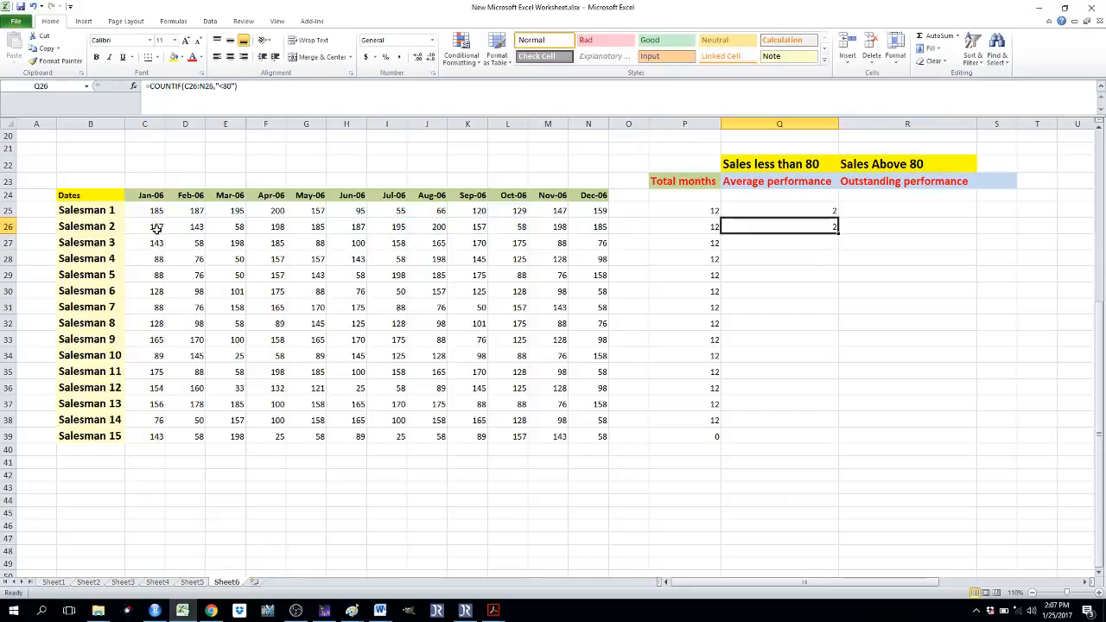
# Step: Look across Salesman 3's 2006 sales row and down the salesman list from Salesman 3 to Salesman 9
pyautogui.press('Left')
pyautogui.press('Down')
pyautogui.press('Left')
pyautogui.press('Left')
pyautogui.press('Left')
pyautogui.press('Left')
pyautogui.press('Left')
pyautogui.press('Left')
pyautogui.press('Left')
pyautogui.press('Left')
pyautogui.press('Left')
pyautogui.press('Left')
pyautogui.press('Left')
pyautogui.press('Left')
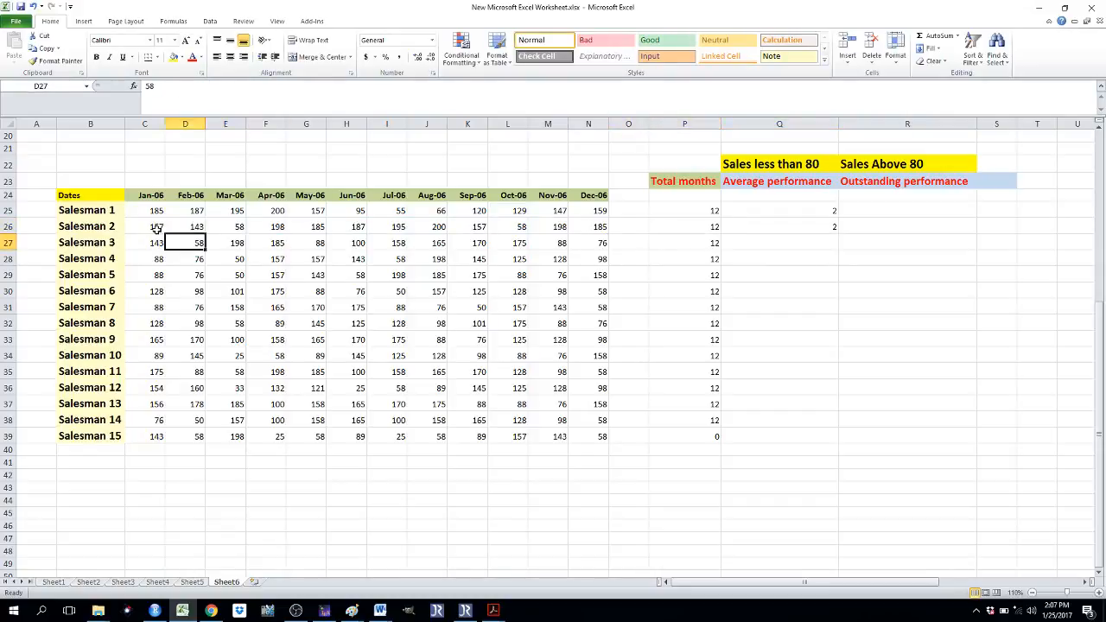
pyautogui.press('Left')
pyautogui.press('Left')
pyautogui.press('Down')
pyautogui.press('Down')
pyautogui.press('Down')
pyautogui.press('Down')
pyautogui.press('Down')
pyautogui.press('Down')
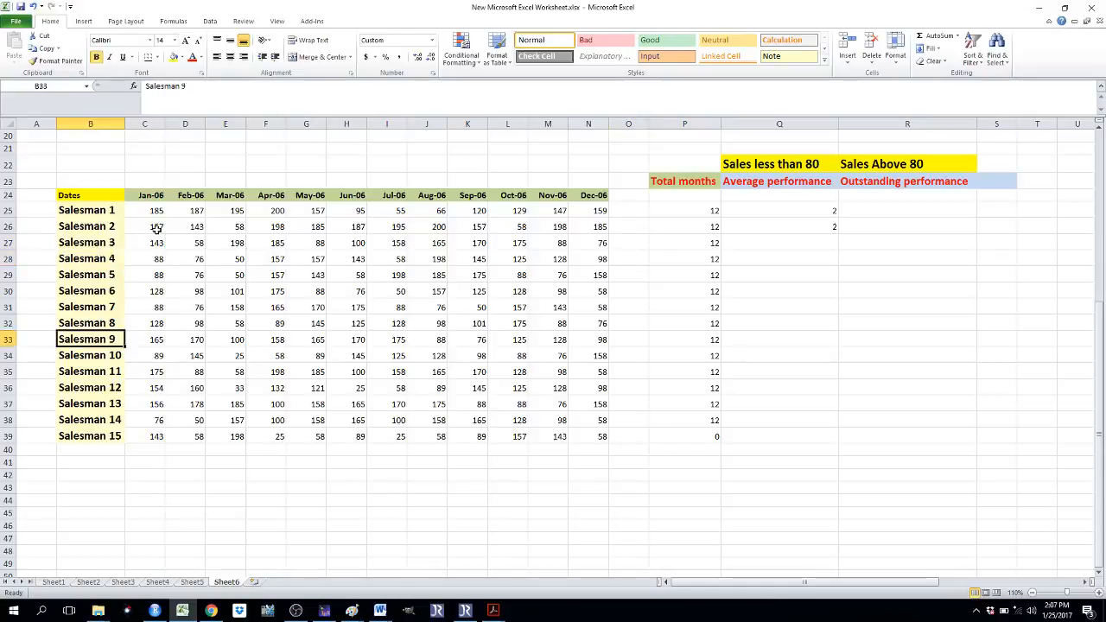
# Step: Look down the salesman list to Salesman 14 and across the 2006 sales to the Total months column
pyautogui.press('Down')
pyautogui.press('Down')
pyautogui.press('Down')
pyautogui.press('Down')
pyautogui.press('Down')
pyautogui.press('Right')
pyautogui.press('Right')
pyautogui.press('Right')
pyautogui.press('Right')
pyautogui.press('Right')
pyautogui.press('Right')
pyautogui.press('Right')
pyautogui.press('Right')
pyautogui.press('Right')
pyautogui.press('Right')
pyautogui.press('Right')
pyautogui.press('Right')
pyautogui.press('Up')
pyautogui.press('Right')
pyautogui.press('Right')
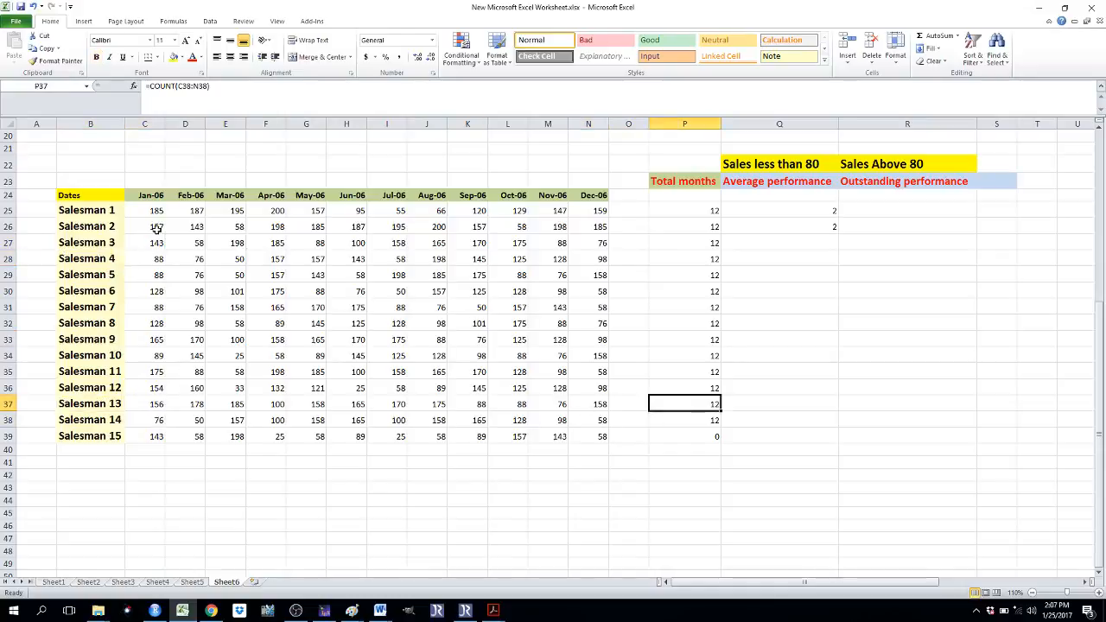
# Step: Copy Salesman 2's Average performance formula from Q26 to Q27:Q39 for Salesman 3 through Salesman 15
pyautogui.press('Up')
pyautogui.press('Up')
pyautogui.press('Up')
pyautogui.press('Up')
pyautogui.press('Up')
pyautogui.press('Up')
pyautogui.press('Up')
pyautogui.press('Up')
pyautogui.press('Up')
pyautogui.press('Up')
pyautogui.press('Up')
pyautogui.press('Up')
pyautogui.press('Right')
pyautogui.press('Right')
pyautogui.press('Down')
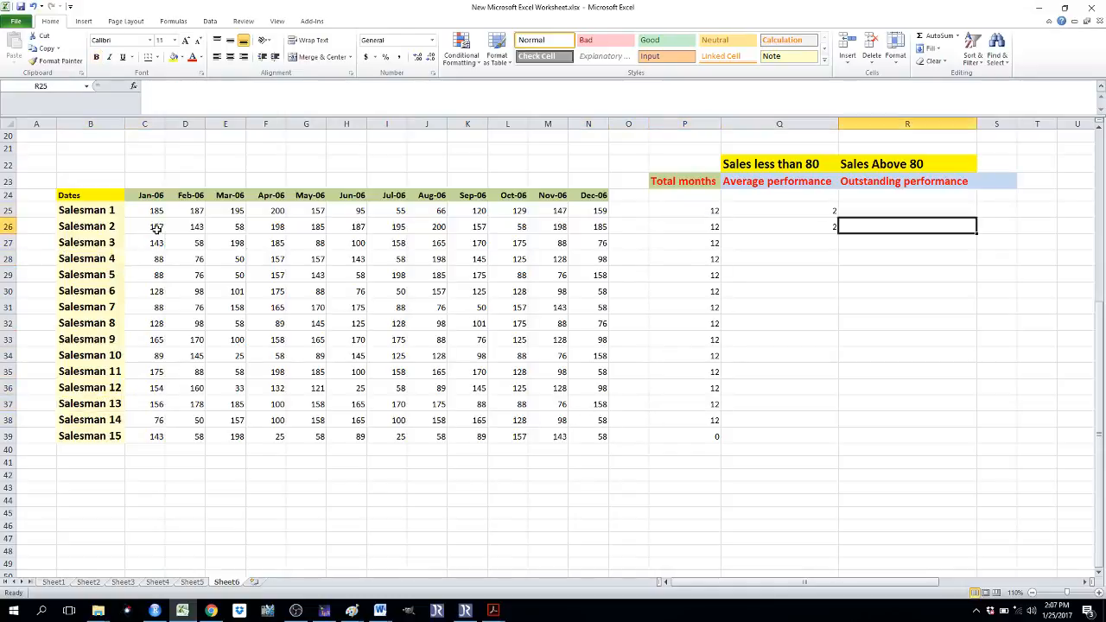
pyautogui.press('Left')
pyautogui.hotkey('ctrl', 'c')
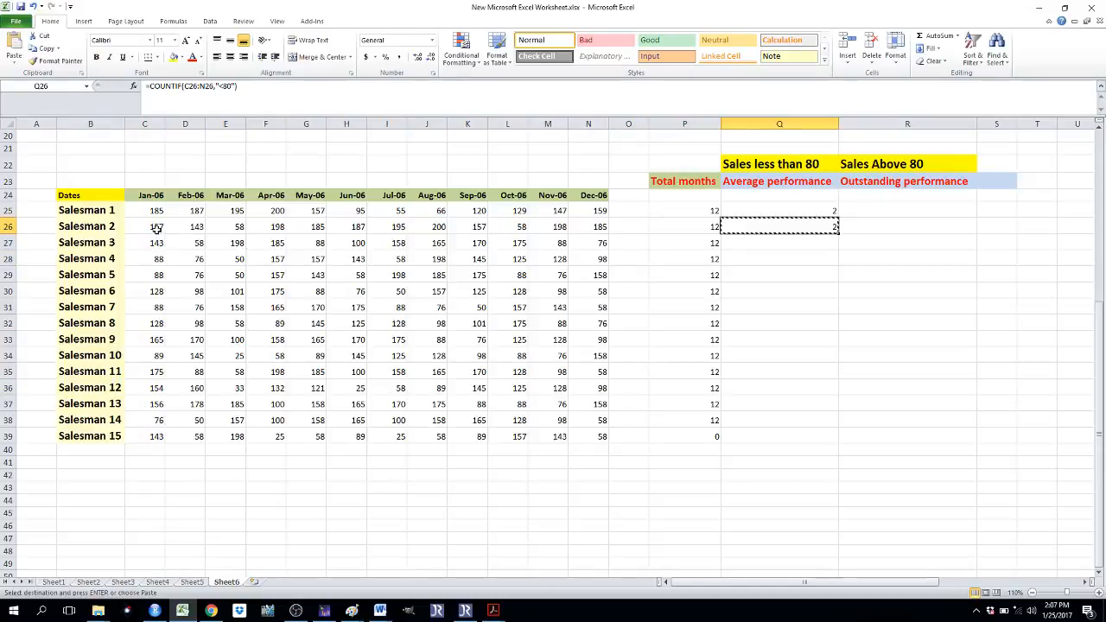
pyautogui.press('Down')
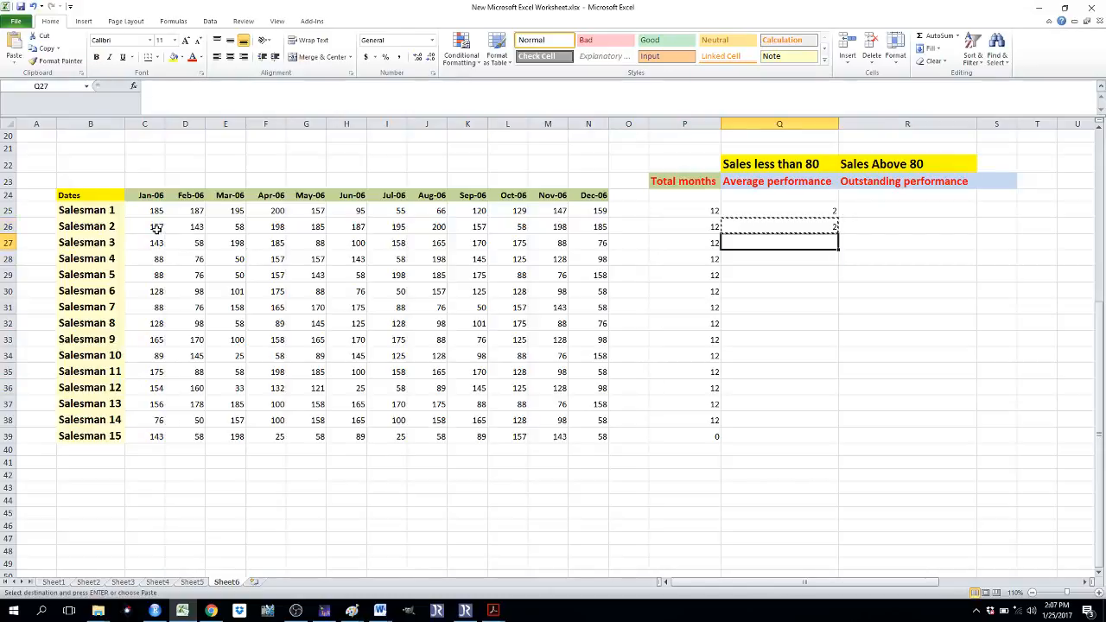
pyautogui.hotkey('shift', 'Down')
pyautogui.hotkey('shift', 'Down')
pyautogui.hotkey('shift', 'Down')
pyautogui.hotkey('shift', 'Down')
pyautogui.hotkey('shift', 'Down')
pyautogui.hotkey('shift', 'Down')
pyautogui.hotkey('shift', 'Down')
pyautogui.hotkey('shift', 'Down')
pyautogui.hotkey('shift', 'Down')
pyautogui.hotkey('shift', 'Down')
pyautogui.hotkey('shift', 'Down')
pyautogui.hotkey('shift', 'Down')
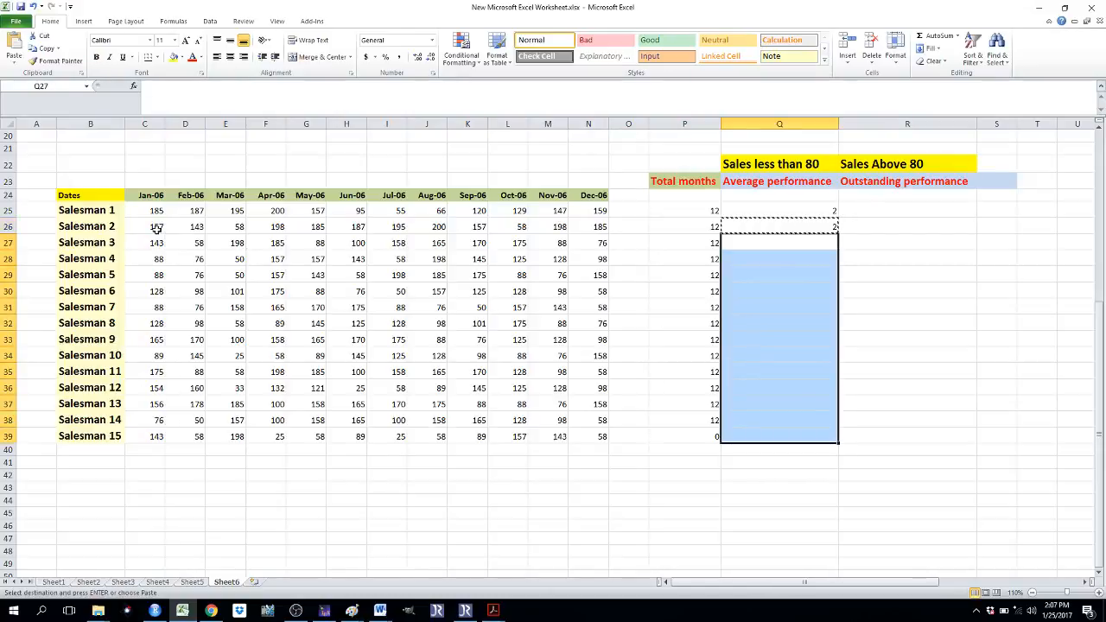
pyautogui.press('Return')
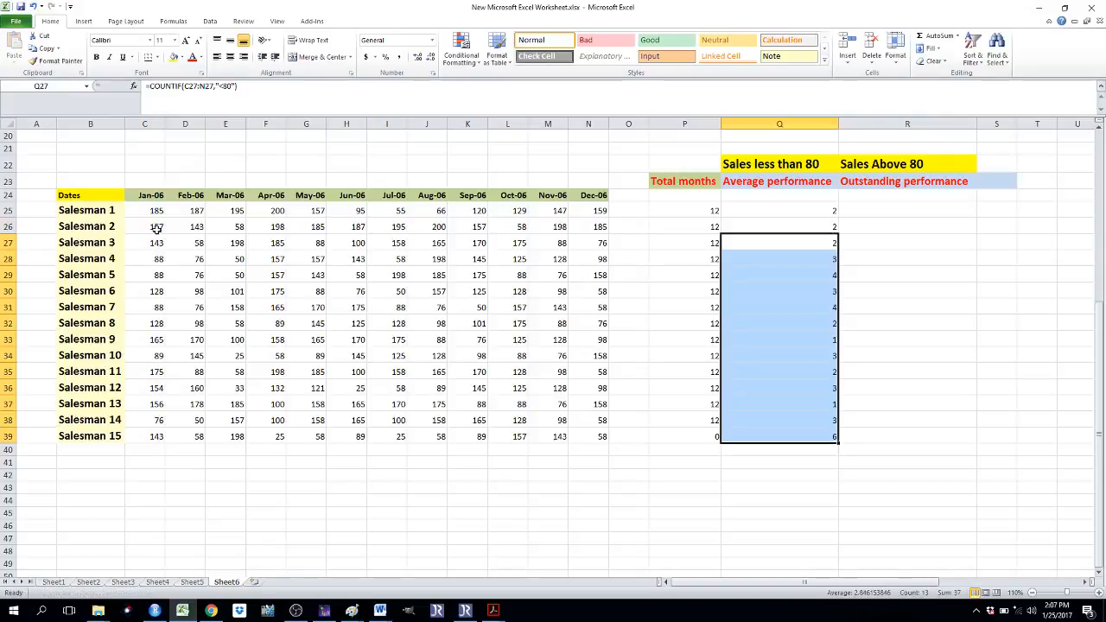
# Step: Enter =COUNTIF(C25:N25,">80") in R25 as Salesman 1's Outstanding performance for 2006
pyautogui.press('Right')
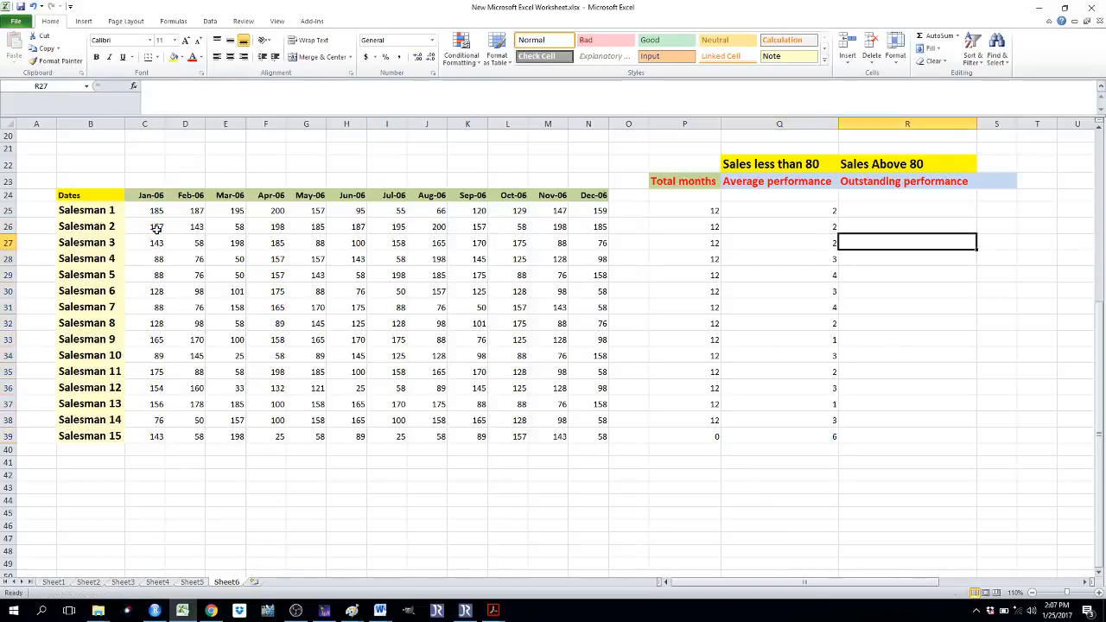
pyautogui.press('Up')
pyautogui.press('Up')
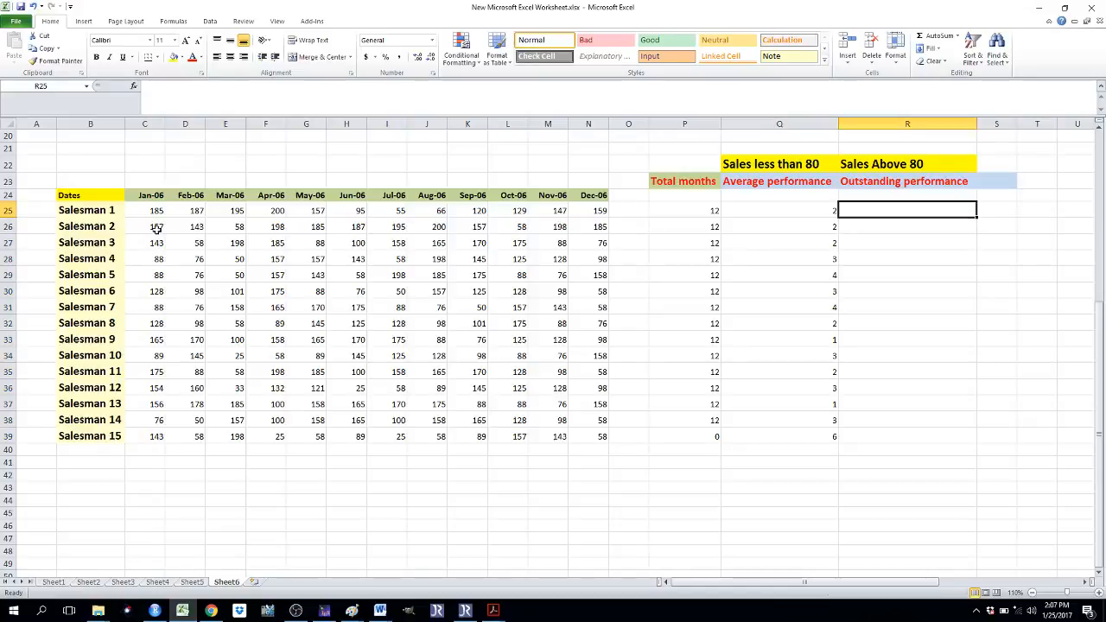
pyautogui.write('=count')
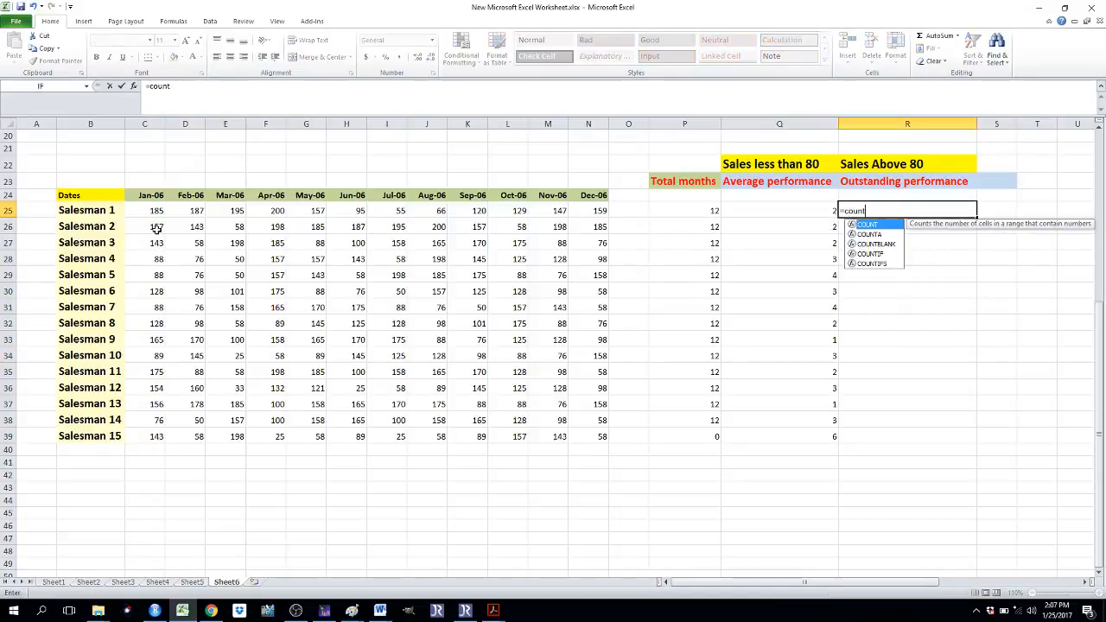
pyautogui.doubleClick(876, 254)
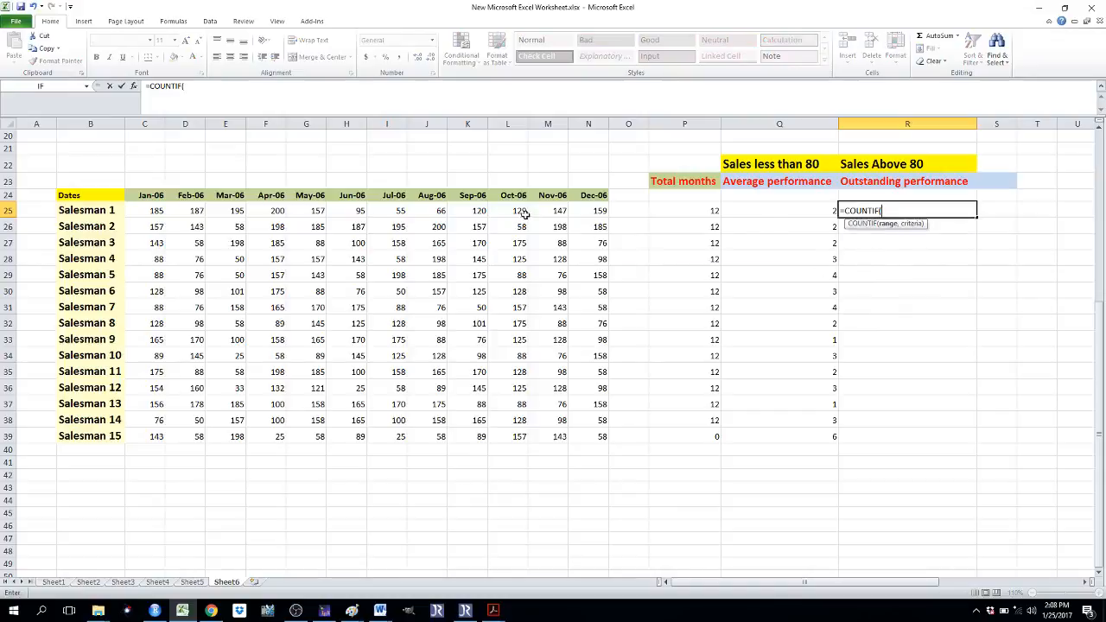
pyautogui.moveTo(600, 213); pyautogui.dragTo(156, 216)
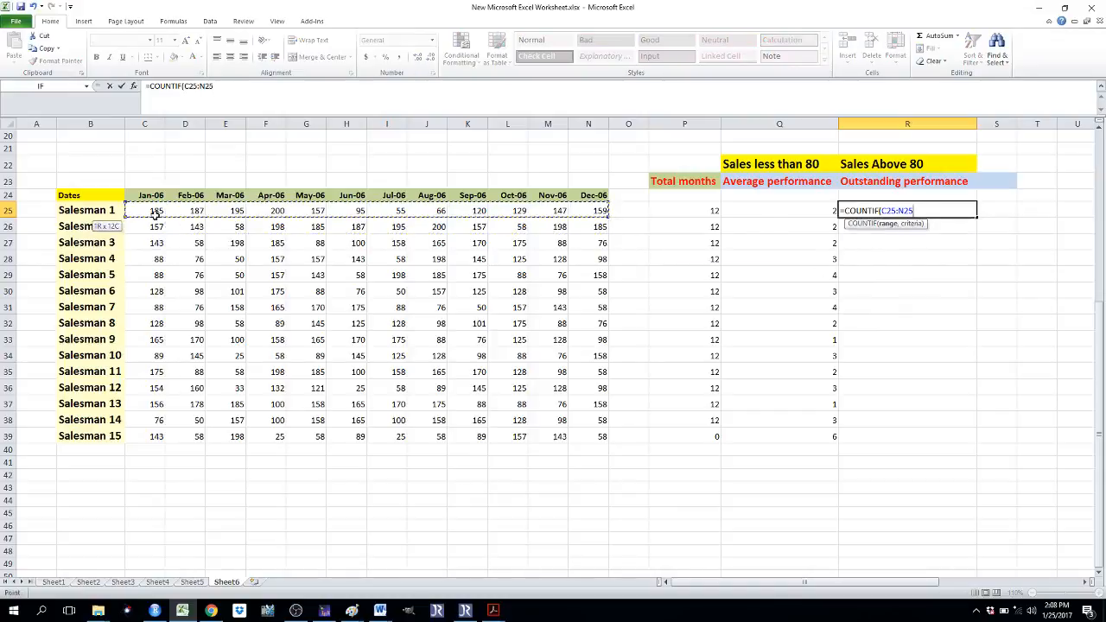
pyautogui.write(',')
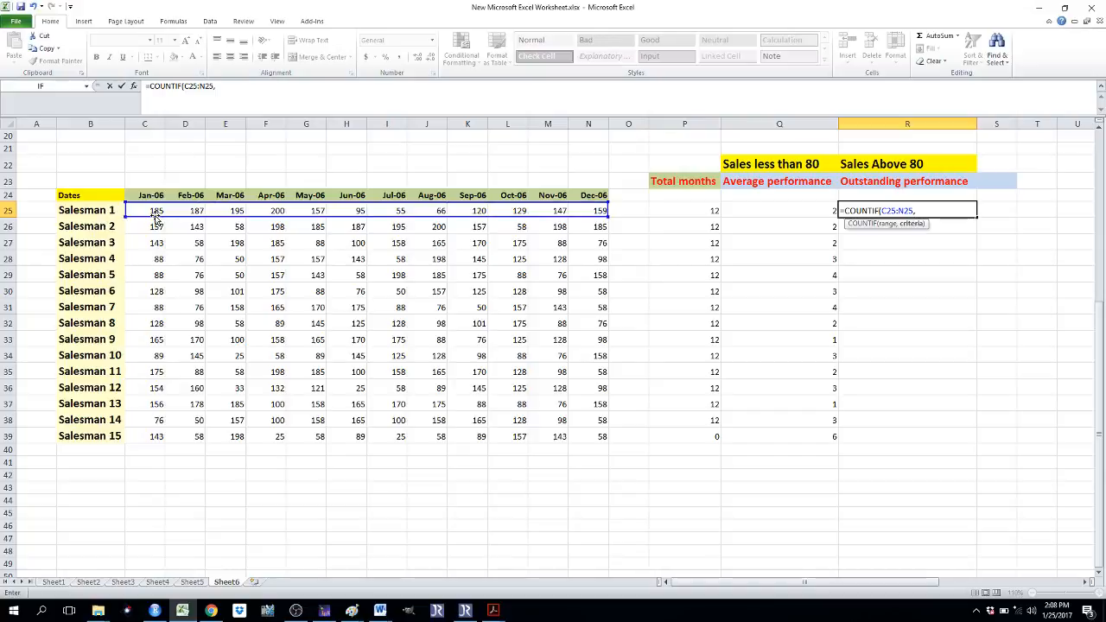
pyautogui.write('">80")')
pyautogui.press('Return')
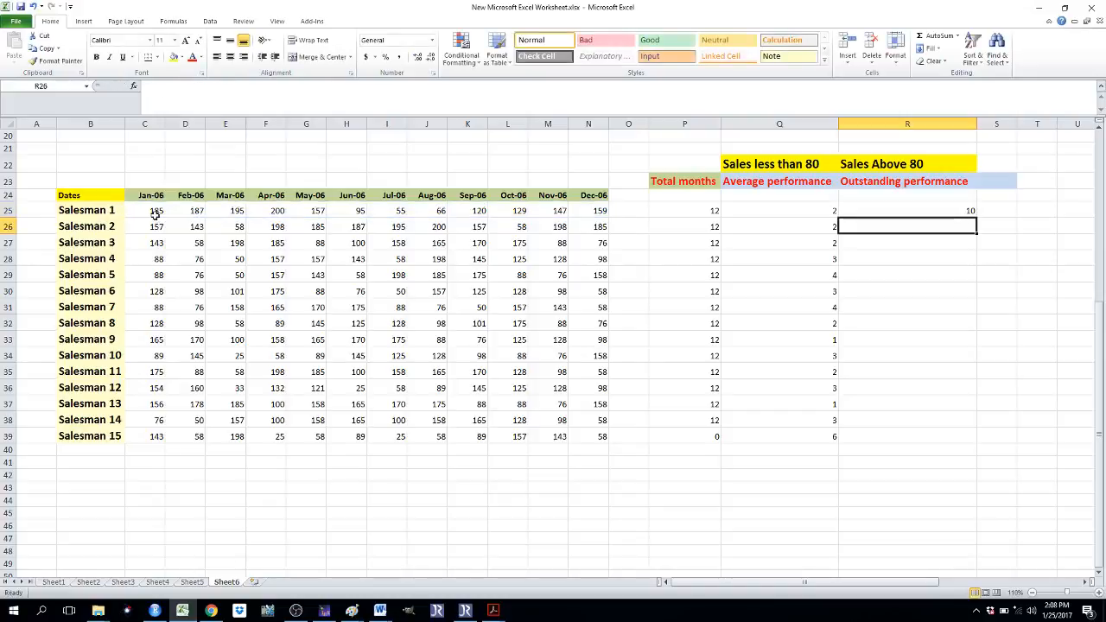
# Step: Check Salesman 1's Outstanding and Average performance counts against the Jul-06 and Aug-06 sales in I25:J25
pyautogui.press('Up')
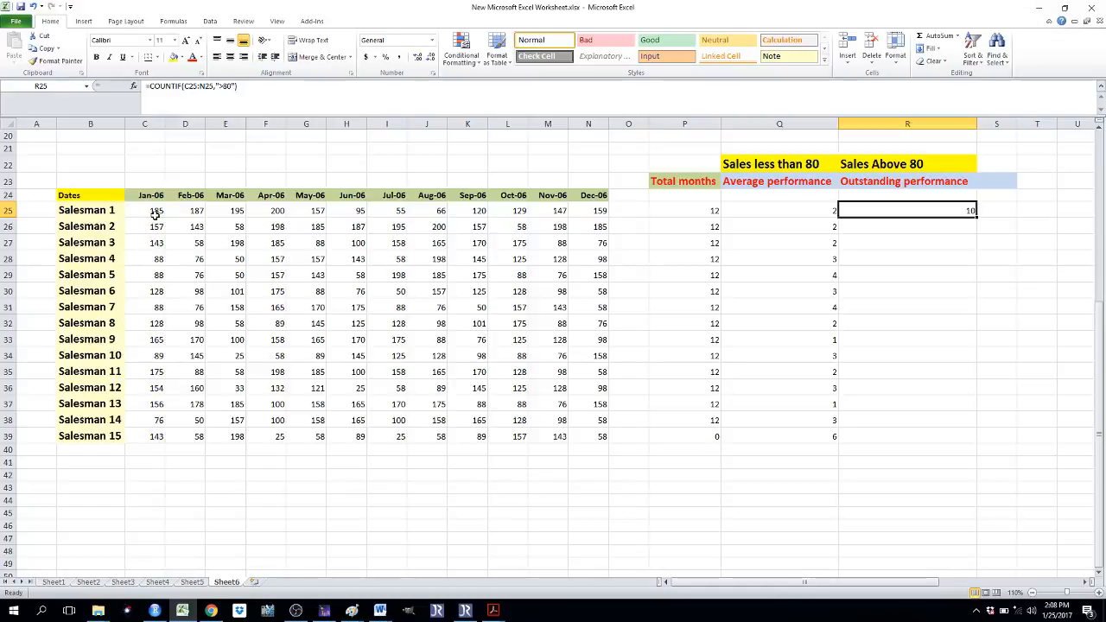
pyautogui.press('Left')
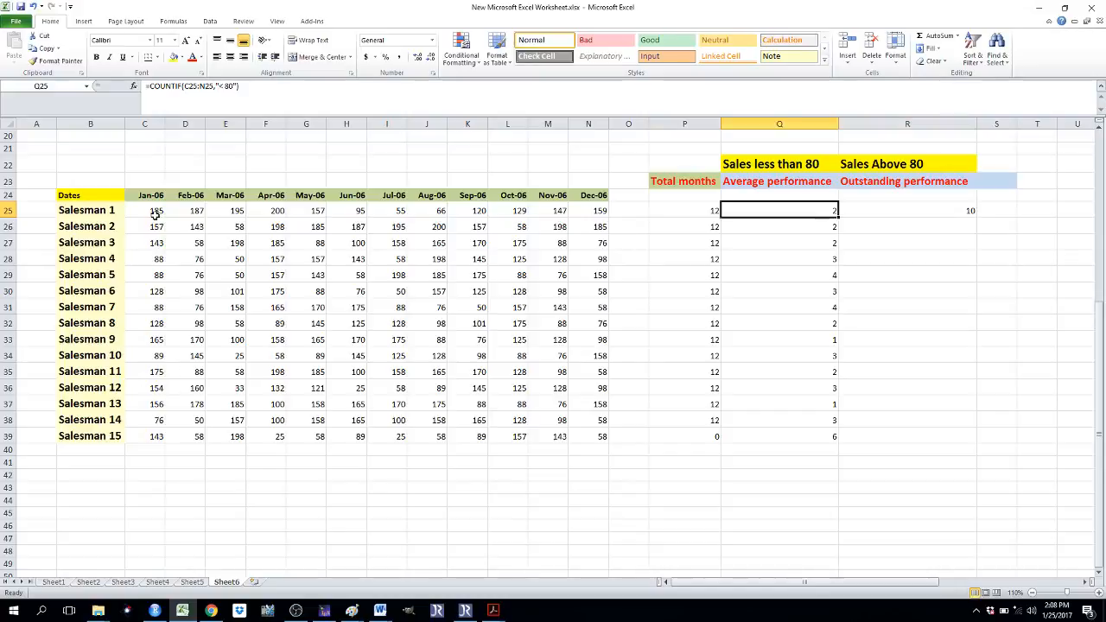
pyautogui.press('Left')
pyautogui.press('Left')
pyautogui.press('Left')
pyautogui.press('Left')
pyautogui.press('Left')
pyautogui.press('Left')
pyautogui.press('Left')
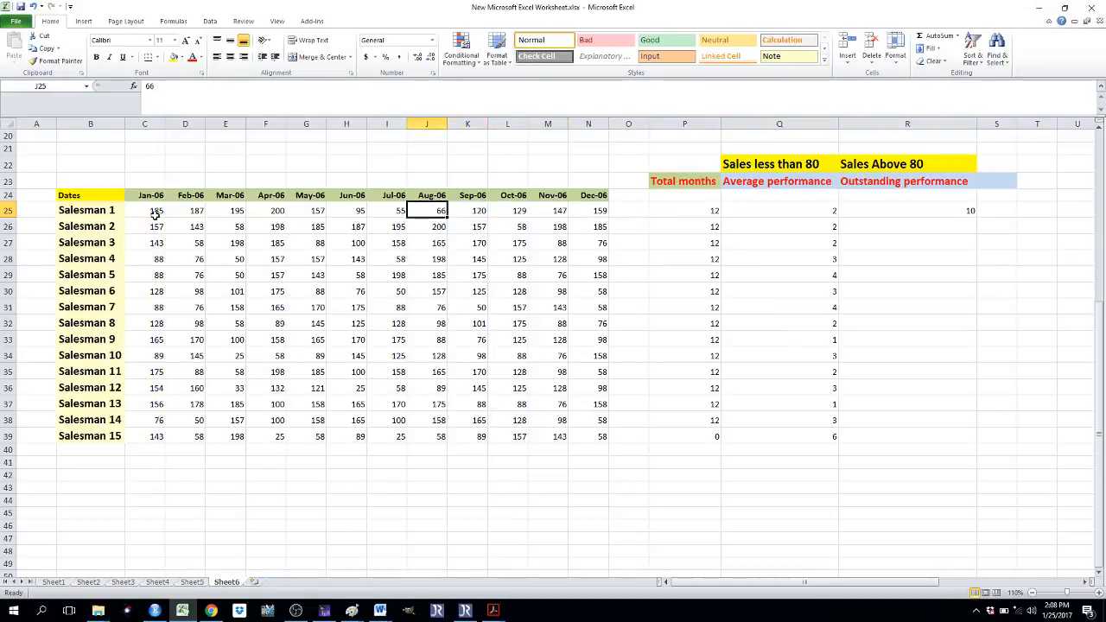
pyautogui.hotkey('shift', 'Left')
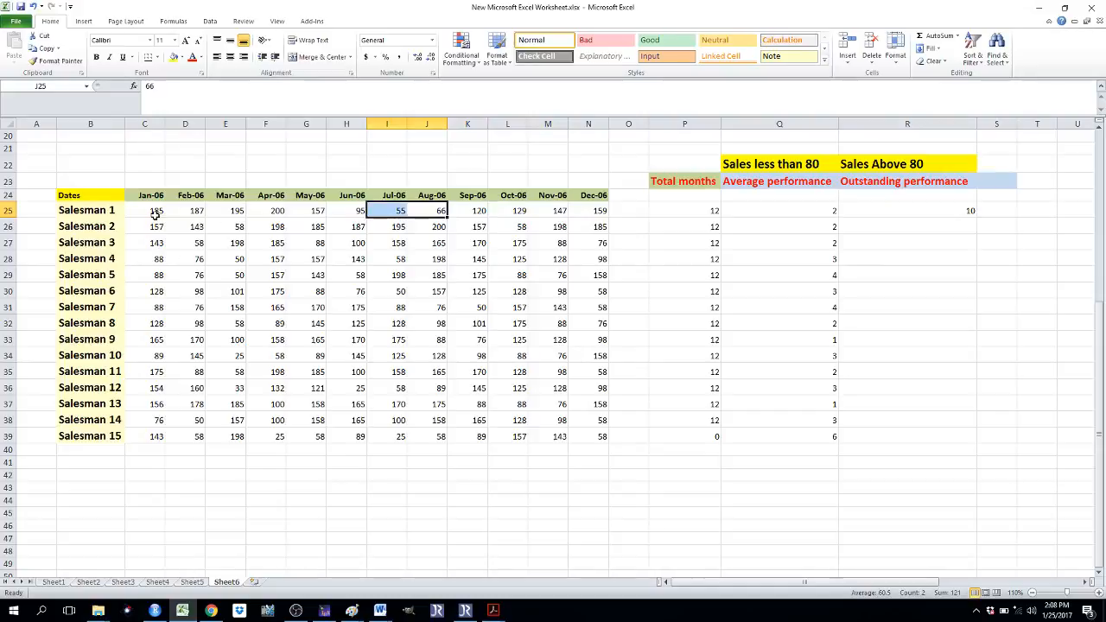
# Step: Copy Salesman 1's Outstanding performance formula from R25 to R26:R39 for Salesman 2 through Salesman 15
pyautogui.press('Right')
pyautogui.press('Right')
pyautogui.press('Right')
pyautogui.press('Right')
pyautogui.press('Right')
pyautogui.press('Right')
pyautogui.press('Right')
pyautogui.press('Right')
pyautogui.press('Right')
pyautogui.press('Right')
pyautogui.press('Left')
pyautogui.press('Left')
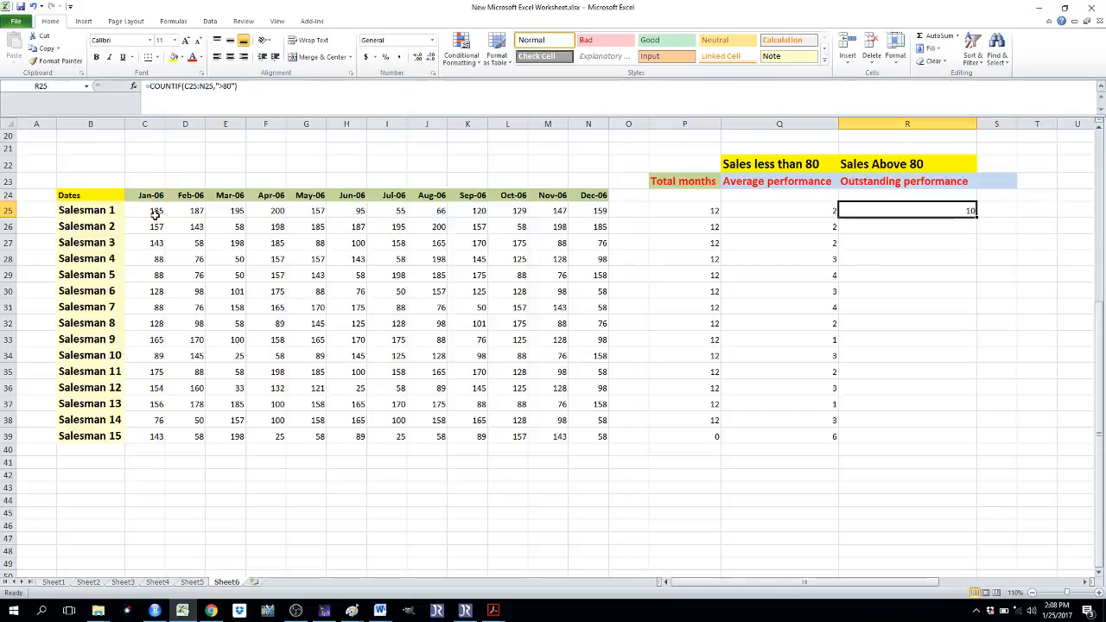
pyautogui.hotkey('ctrl', 'c')
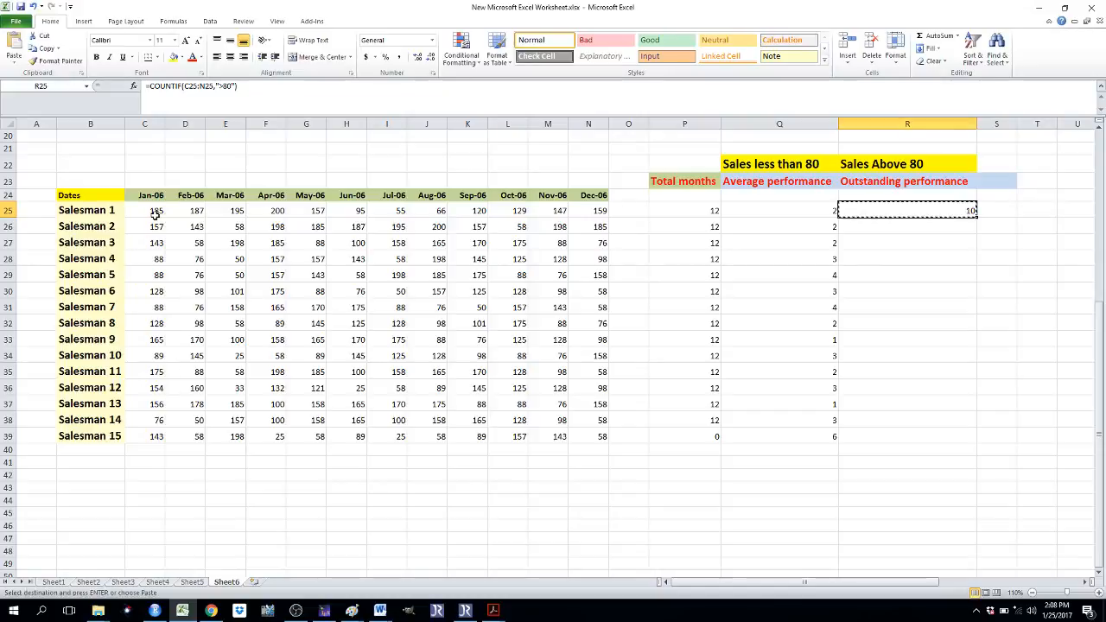
pyautogui.press('Down')
pyautogui.hotkey('shift', 'Down')
pyautogui.hotkey('shift', 'Down')
pyautogui.hotkey('shift', 'Down')
pyautogui.hotkey('shift', 'Down')
pyautogui.hotkey('shift', 'Down')
pyautogui.hotkey('shift', 'Down')
pyautogui.hotkey('shift', 'Down')
pyautogui.hotkey('shift', 'Down')
pyautogui.hotkey('shift', 'Down')
pyautogui.hotkey('shift', 'Down')
pyautogui.hotkey('shift', 'Down')
pyautogui.hotkey('shift', 'Down')
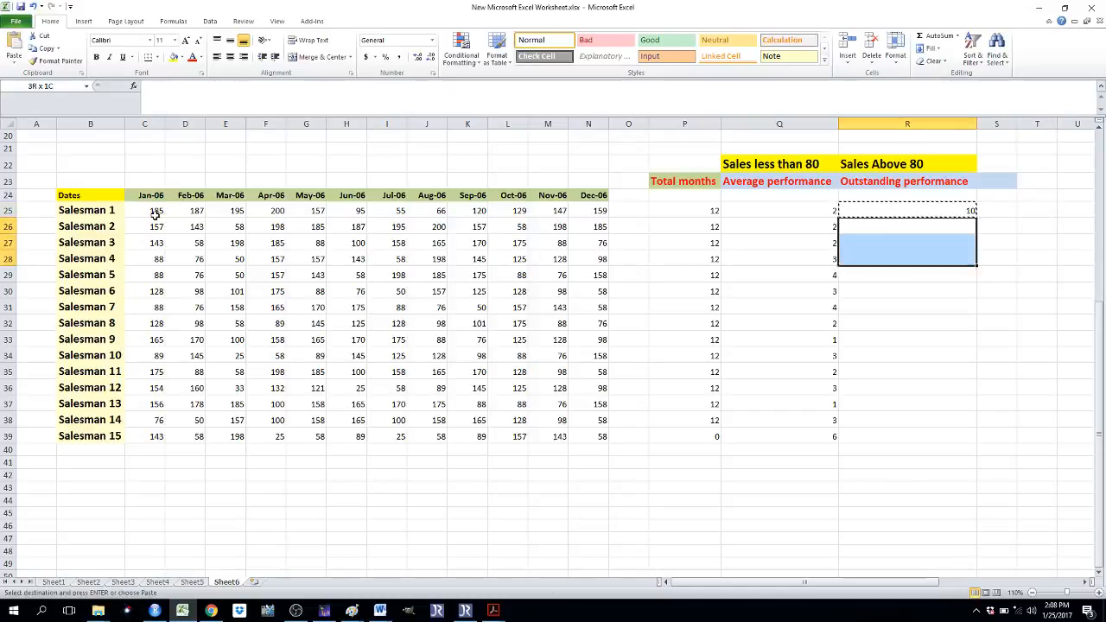
pyautogui.hotkey('shift', 'Down')
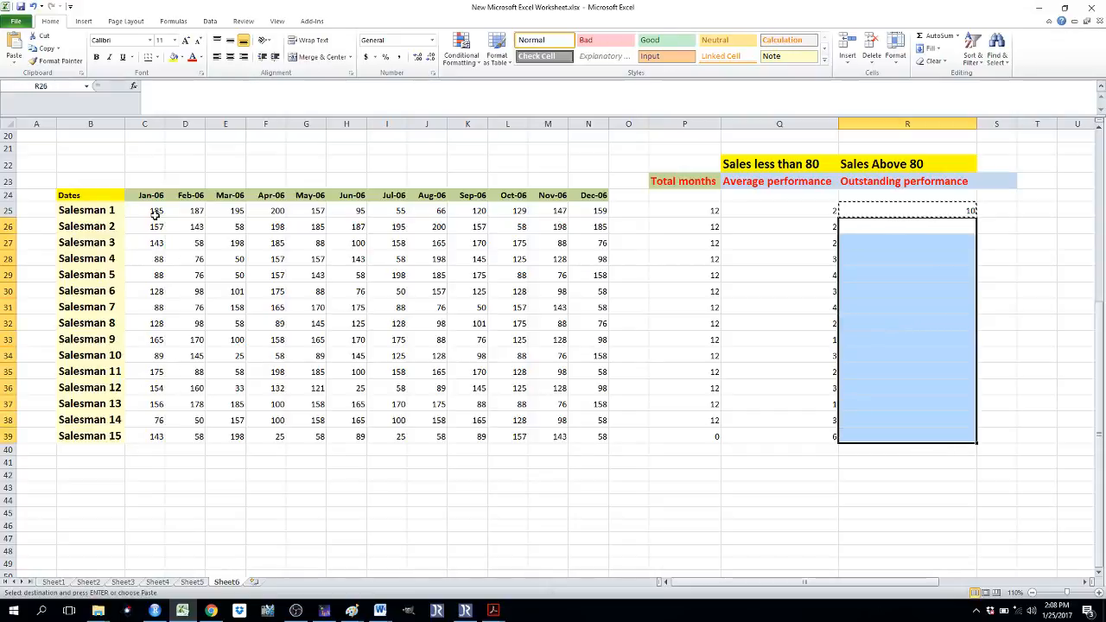
pyautogui.hotkey('ctrl', 'v')
# Step: Examine the Outstanding performance formulas and counts down column R to Salesman 15
pyautogui.press('Down')
pyautogui.press('Down')
pyautogui.press('Down')
pyautogui.press('Down')
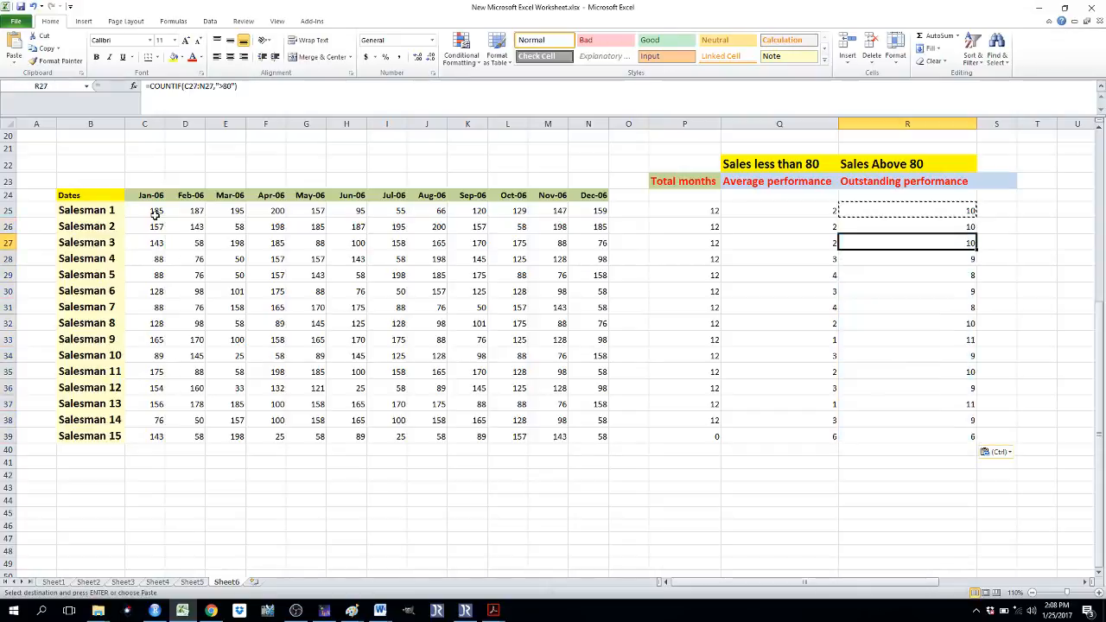
pyautogui.press('Down')
pyautogui.press('Down')
pyautogui.press('Down')
pyautogui.press('Down')
pyautogui.press('Down')
pyautogui.press('Down')
pyautogui.press('Down')
pyautogui.press('Down')
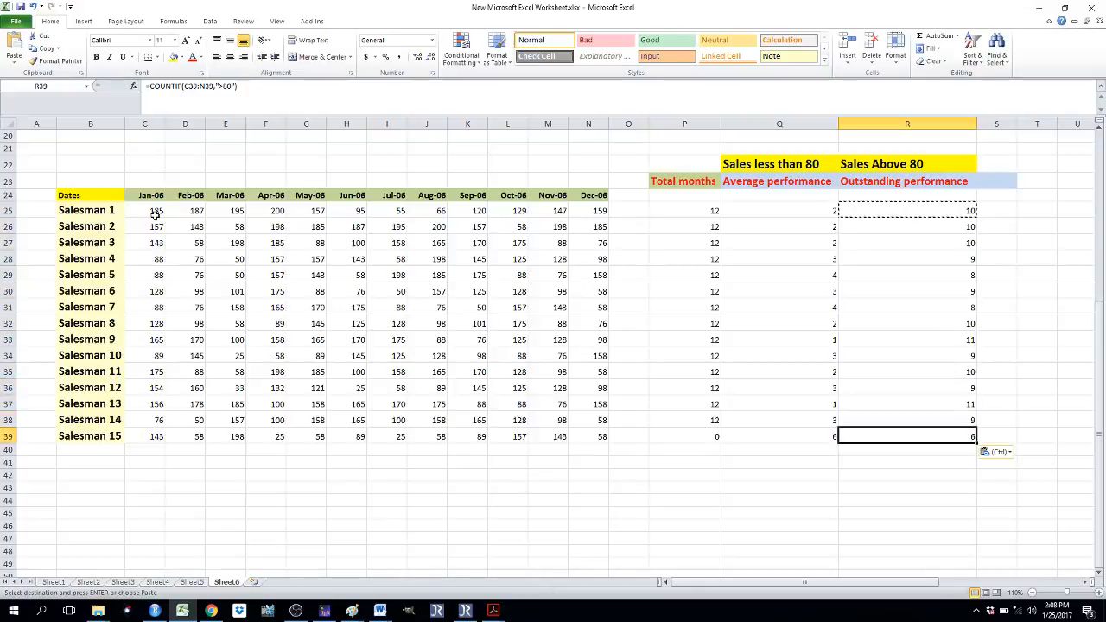